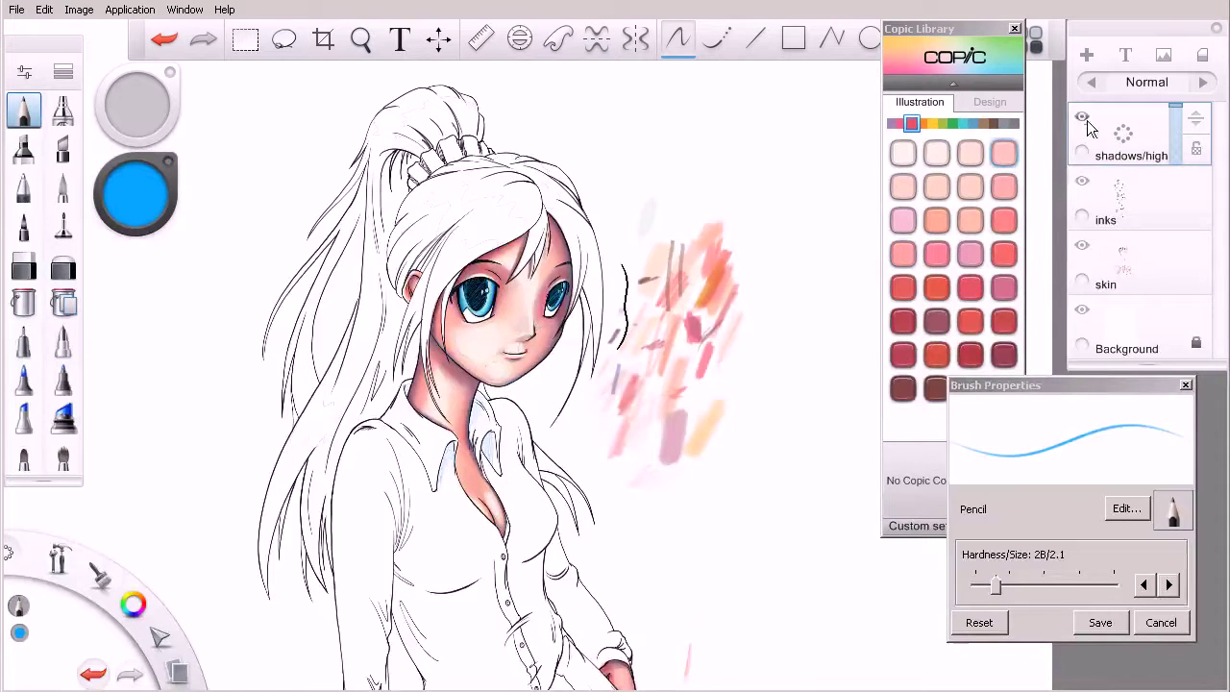
# Examine the uncoloured hair line art up close from several canvas positions.
pyautogui.moveTo(454, 229); pyautogui.dragTo(577, 285)
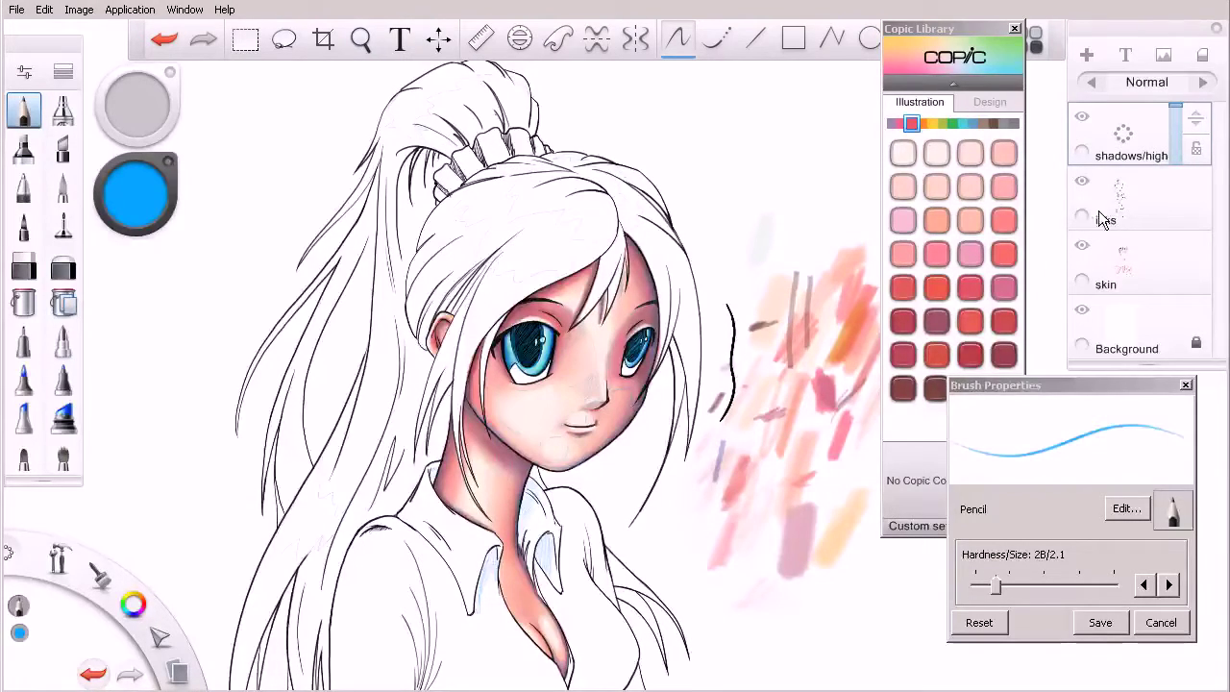
pyautogui.press('space')
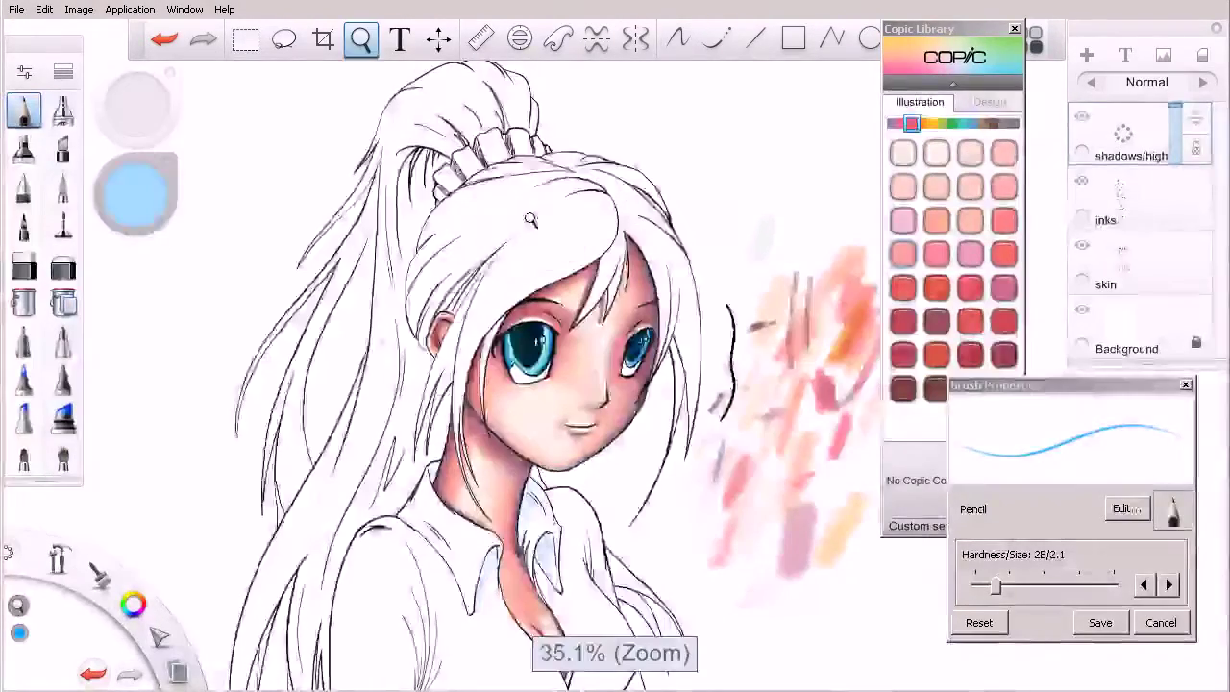
pyautogui.scroll(3, 533, 223)
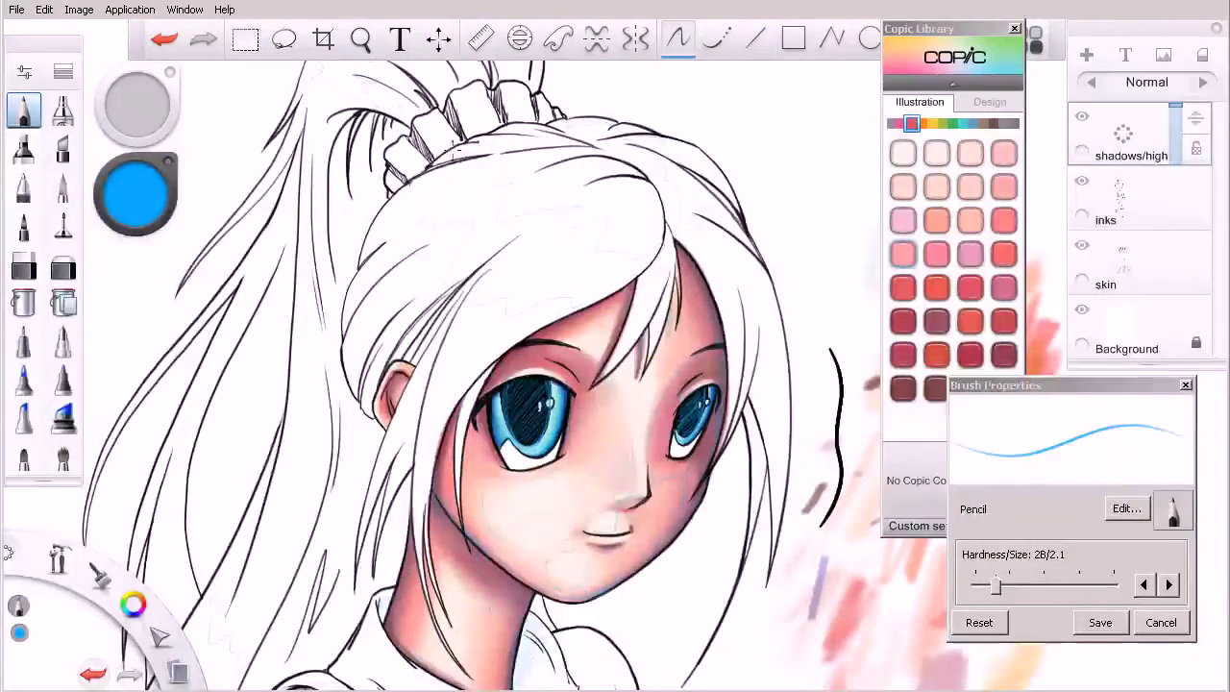
pyautogui.press('space')
pyautogui.moveTo(525, 277); pyautogui.dragTo(645, 350)
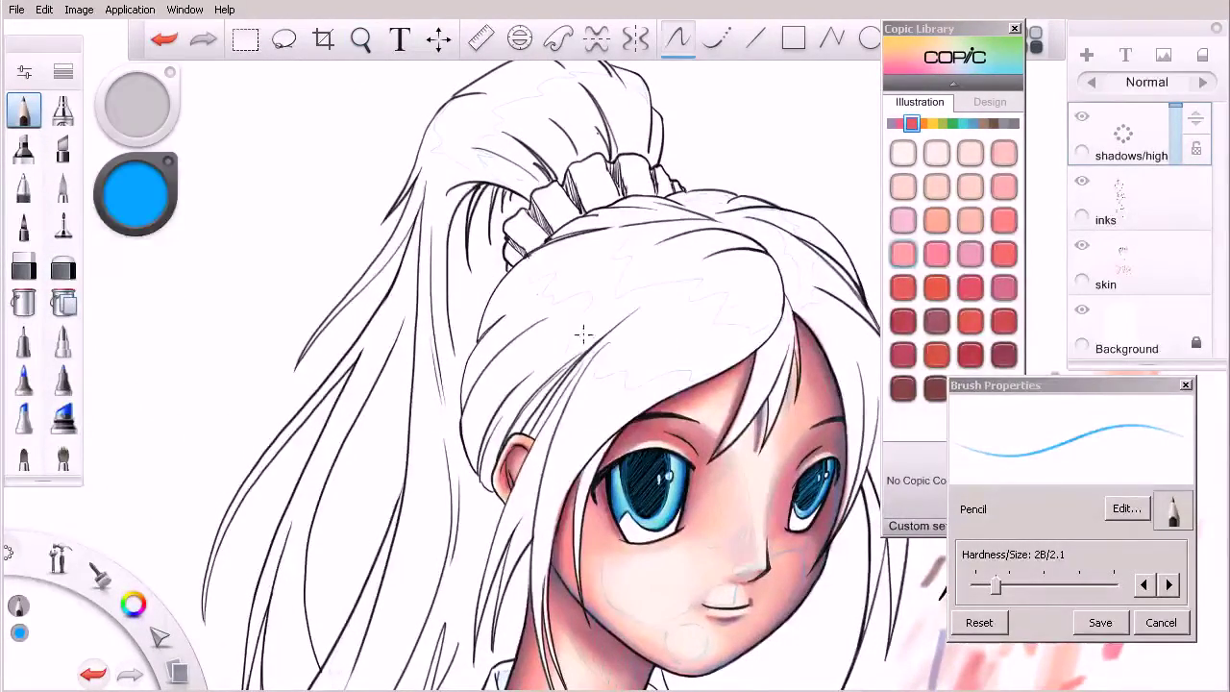
pyautogui.press('space')
pyautogui.moveTo(622, 401)
pyautogui.mouseDown()
pyautogui.moveTo(730, 242)
pyautogui.moveTo(720, 175)
pyautogui.mouseUp()
pyautogui.press('space')
pyautogui.moveTo(736, 248)
pyautogui.mouseDown()
pyautogui.moveTo(670, 267)
pyautogui.moveTo(525, 408)
pyautogui.moveTo(486, 410)
pyautogui.mouseUp()
pyautogui.press('space')
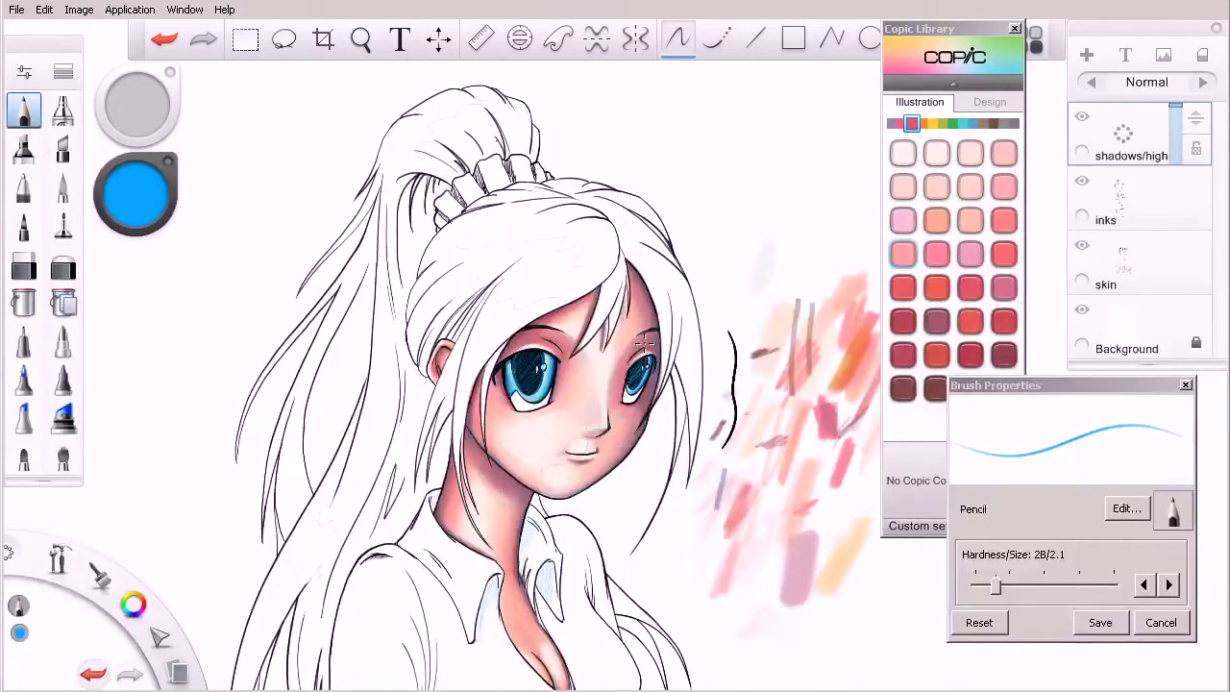
# Show the light brown and skin-tone colours in the Copic Library and select the Copic Extra Broad Nib marker.
pyautogui.click(935, 125)
pyautogui.click(979, 125)
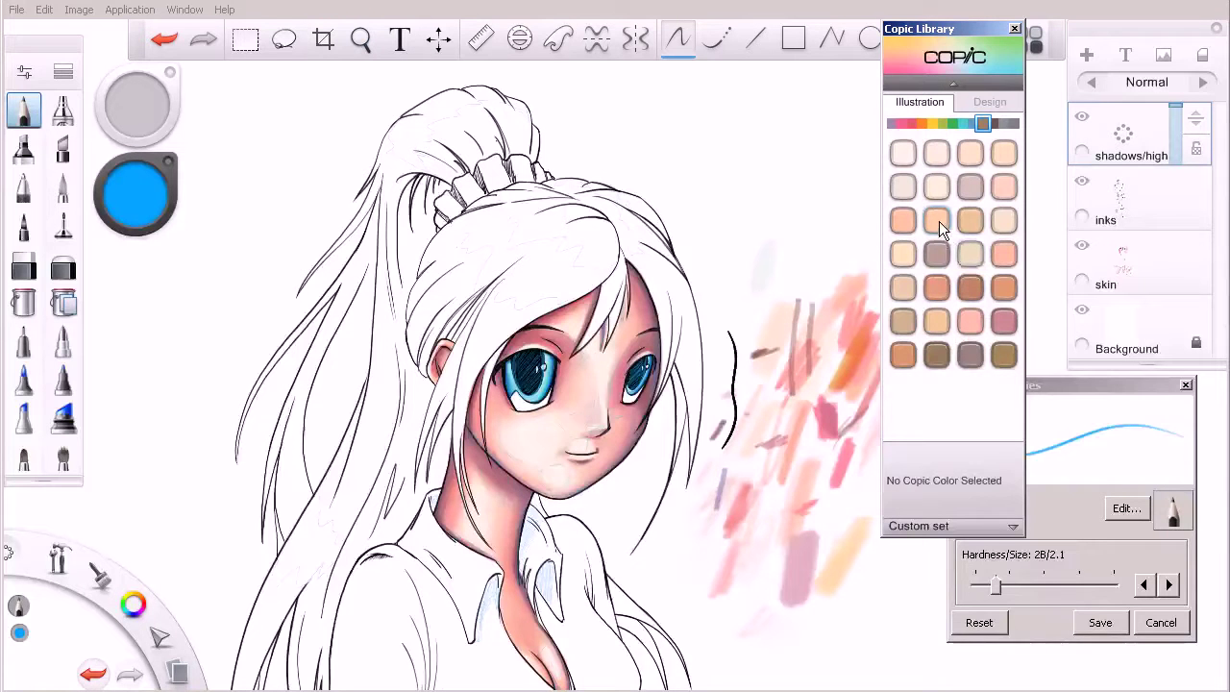
pyautogui.scroll(-5, 66, 294)
pyautogui.moveTo(27, 225)
pyautogui.mouseDown()
pyautogui.moveTo(30, 301)
pyautogui.moveTo(67, 263)
pyautogui.mouseUp()
pyautogui.click(63, 231)
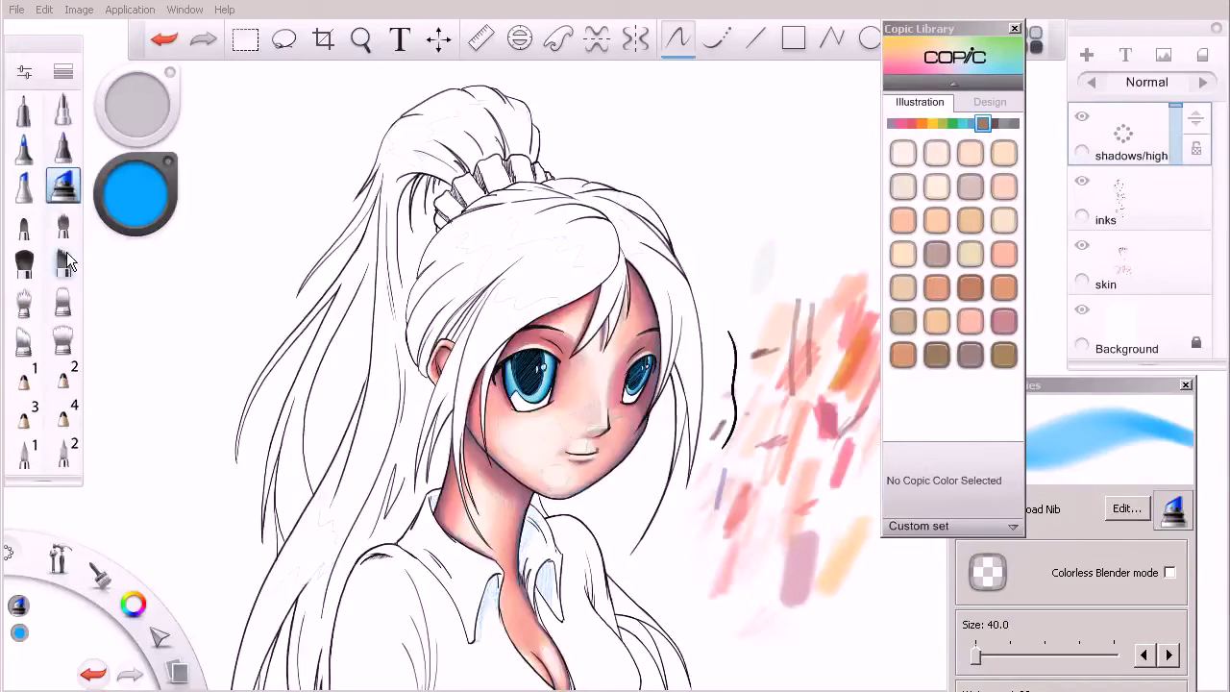
# Rearrange the Brush Properties and Copic Library windows to make more room for the drawing.
pyautogui.scroll(-2, 68, 274)
pyautogui.moveTo(1069, 389)
pyautogui.mouseDown()
pyautogui.moveTo(1087, 358)
pyautogui.moveTo(1102, 234)
pyautogui.mouseUp()
pyautogui.moveTo(970, 33); pyautogui.dragTo(1005, 65)
pyautogui.hotkey('ctrl', 'alt')
pyautogui.moveTo(711, 406); pyautogui.dragTo(663, 411)
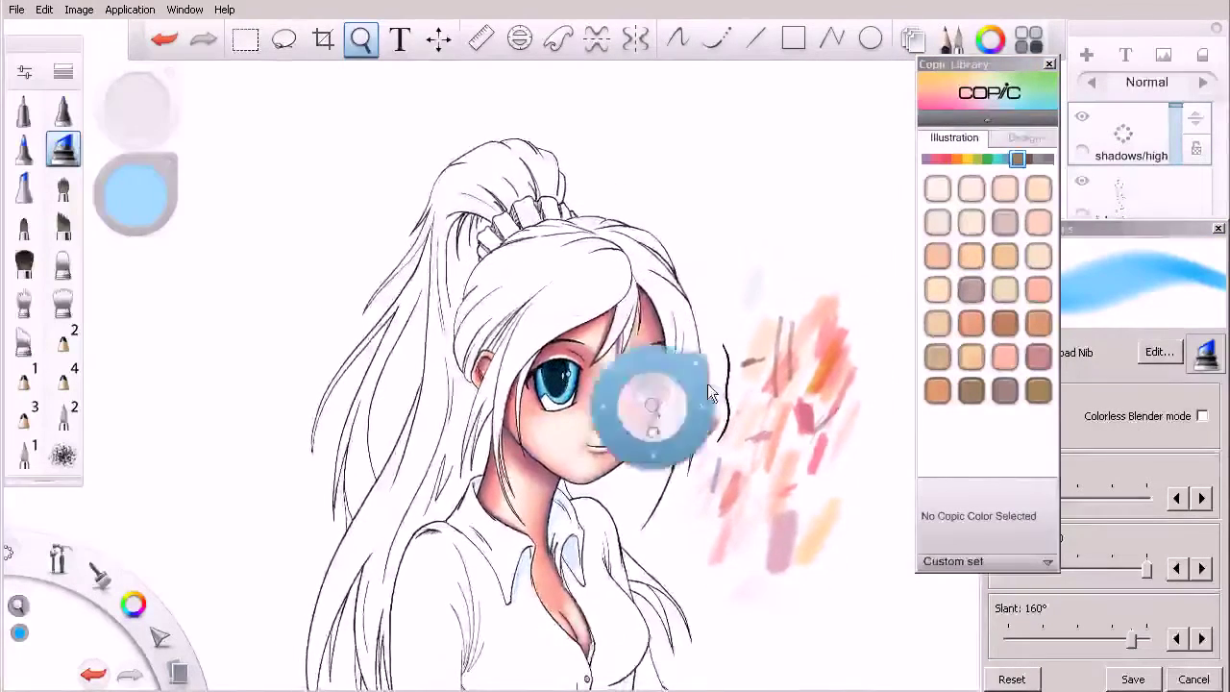
# Add a new layer directly above the skin layer and name it hair.
pyautogui.click(1138, 199)
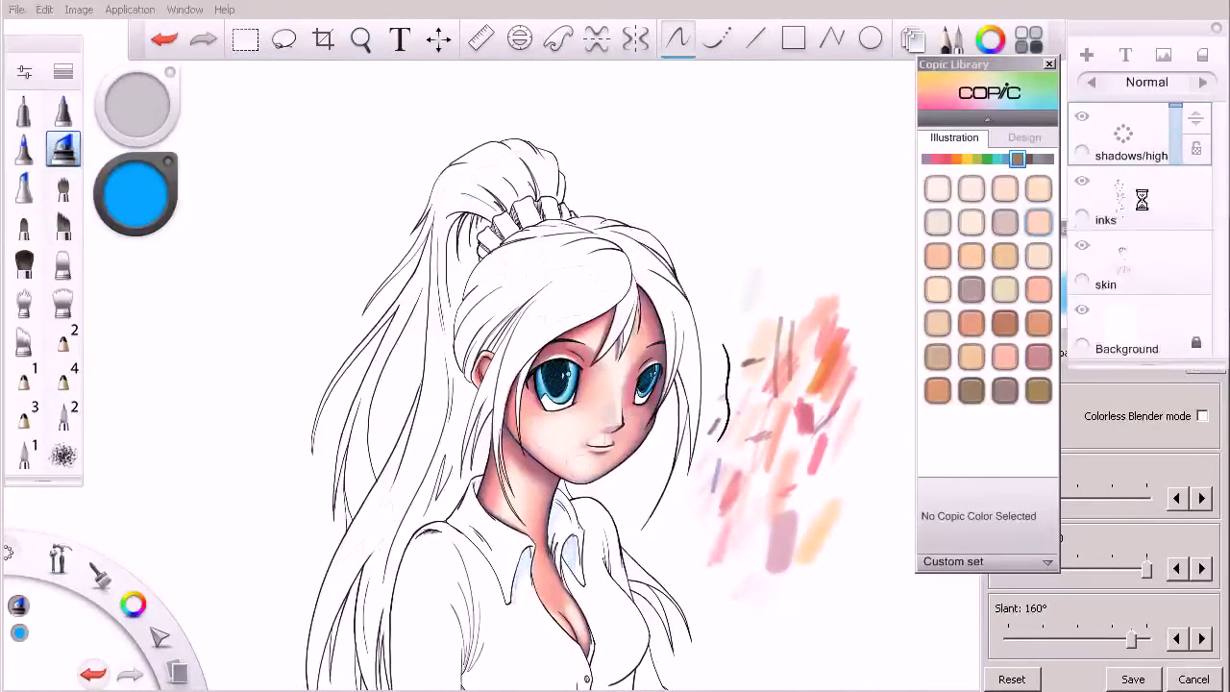
pyautogui.click(1131, 276)
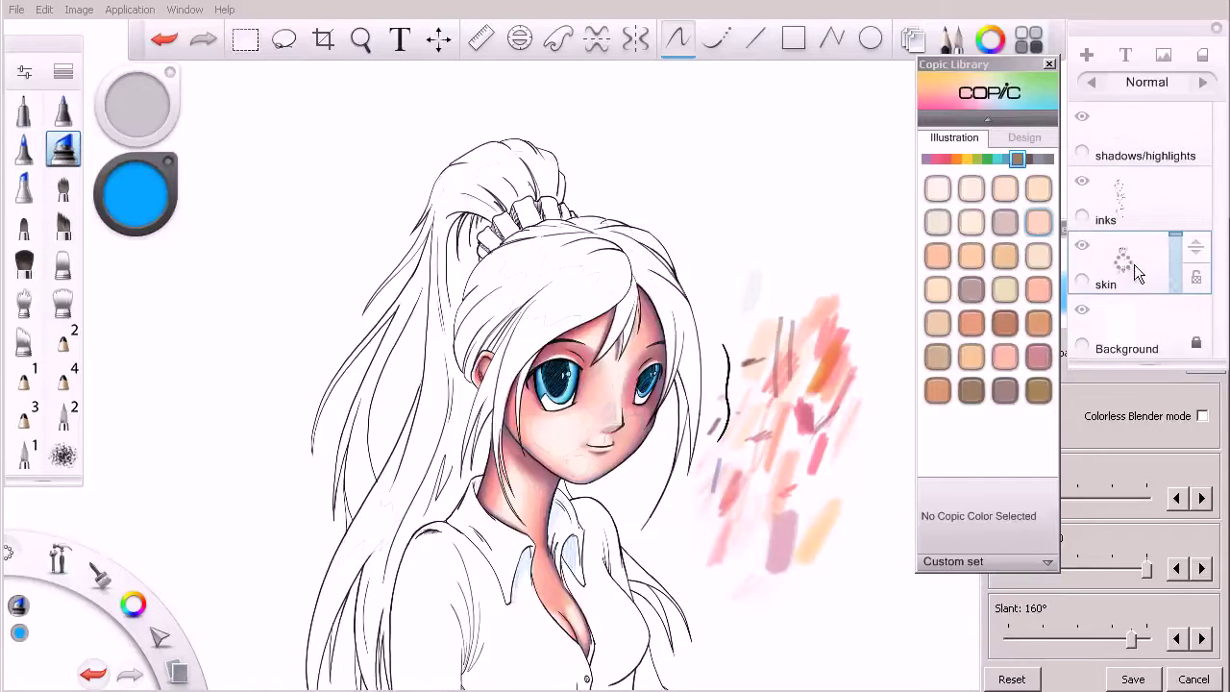
pyautogui.moveTo(1124, 262); pyautogui.dragTo(1175, 260)
pyautogui.moveTo(1137, 505); pyautogui.dragTo(884, 550)
pyautogui.write('hair')
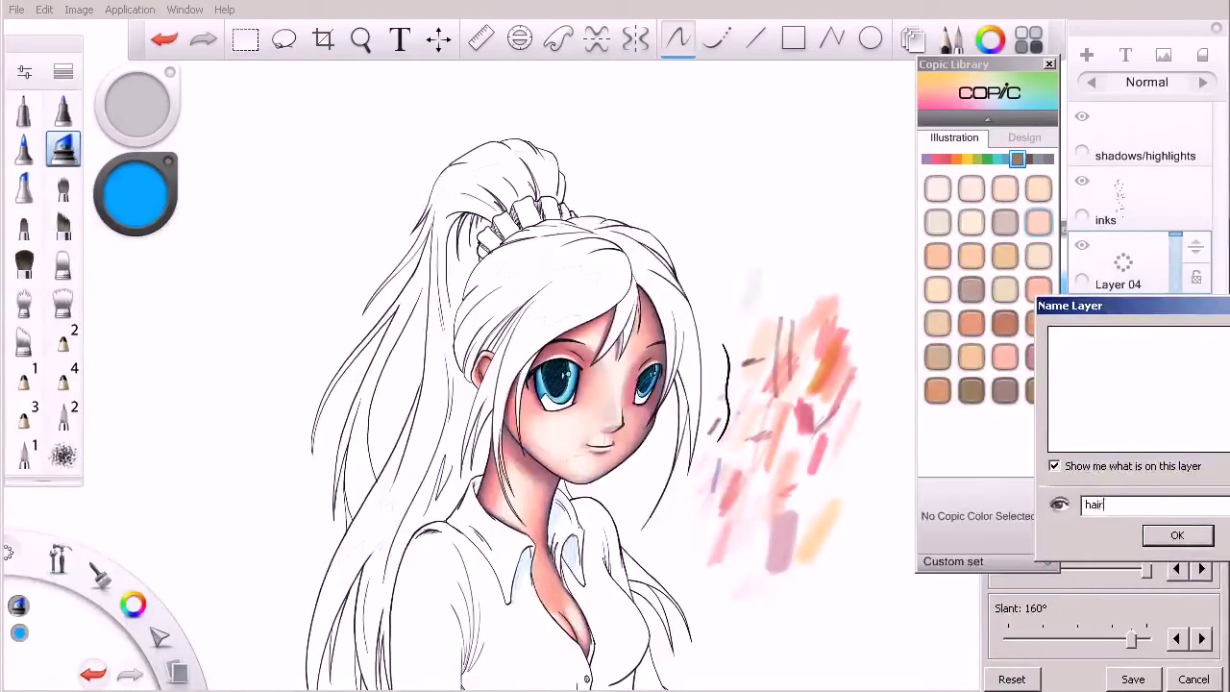
pyautogui.press('Return')
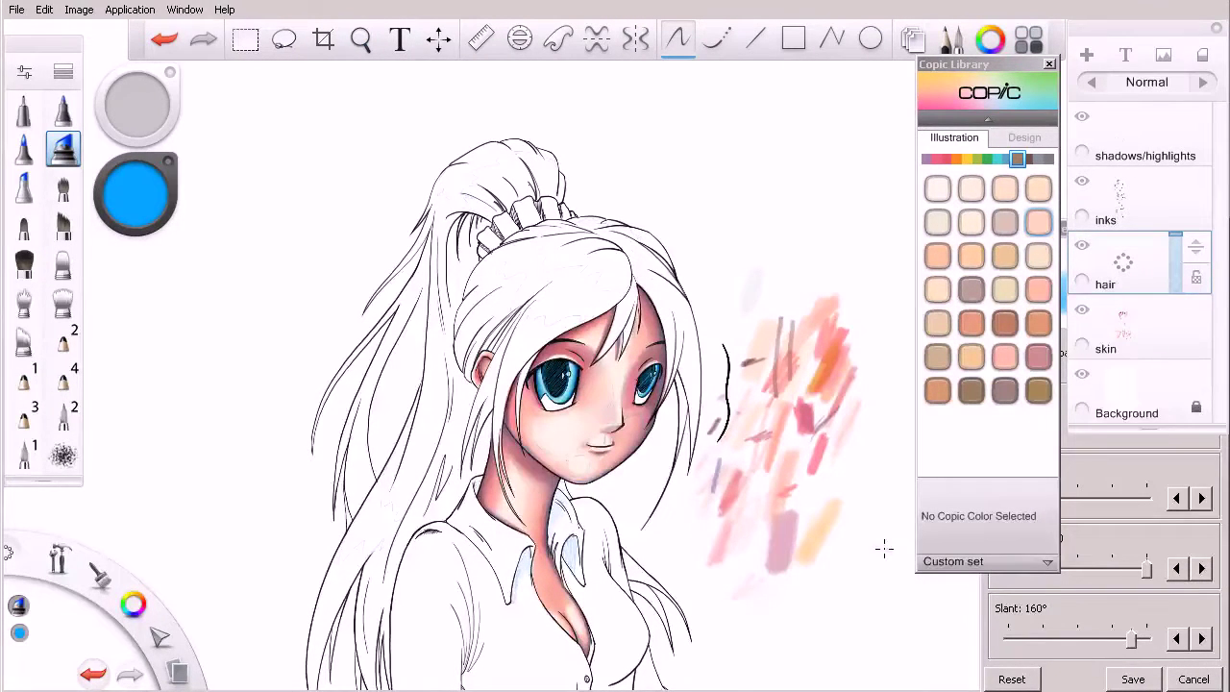
# Choose the Copic colour E21 Baby Skin Pink and paint a test swatch in the blank area beside the character.
pyautogui.click(1026, 160)
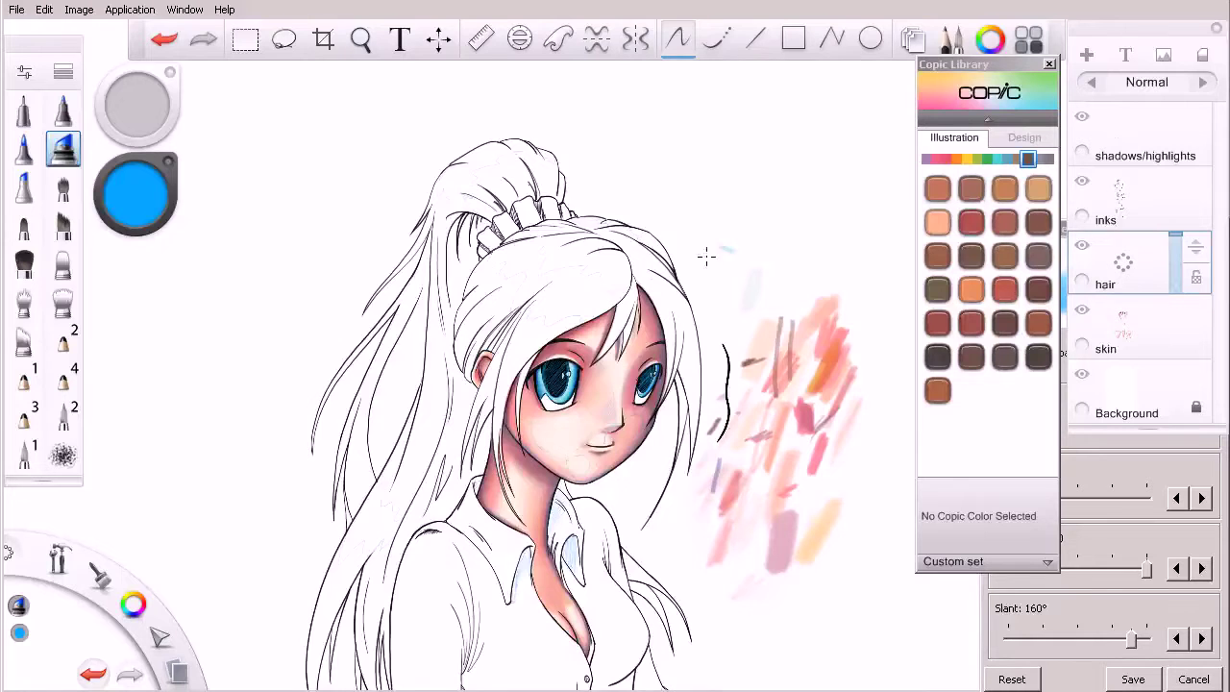
pyautogui.press('space')
pyautogui.moveTo(609, 322); pyautogui.dragTo(580, 328)
pyautogui.moveTo(580, 236); pyautogui.dragTo(583, 220)
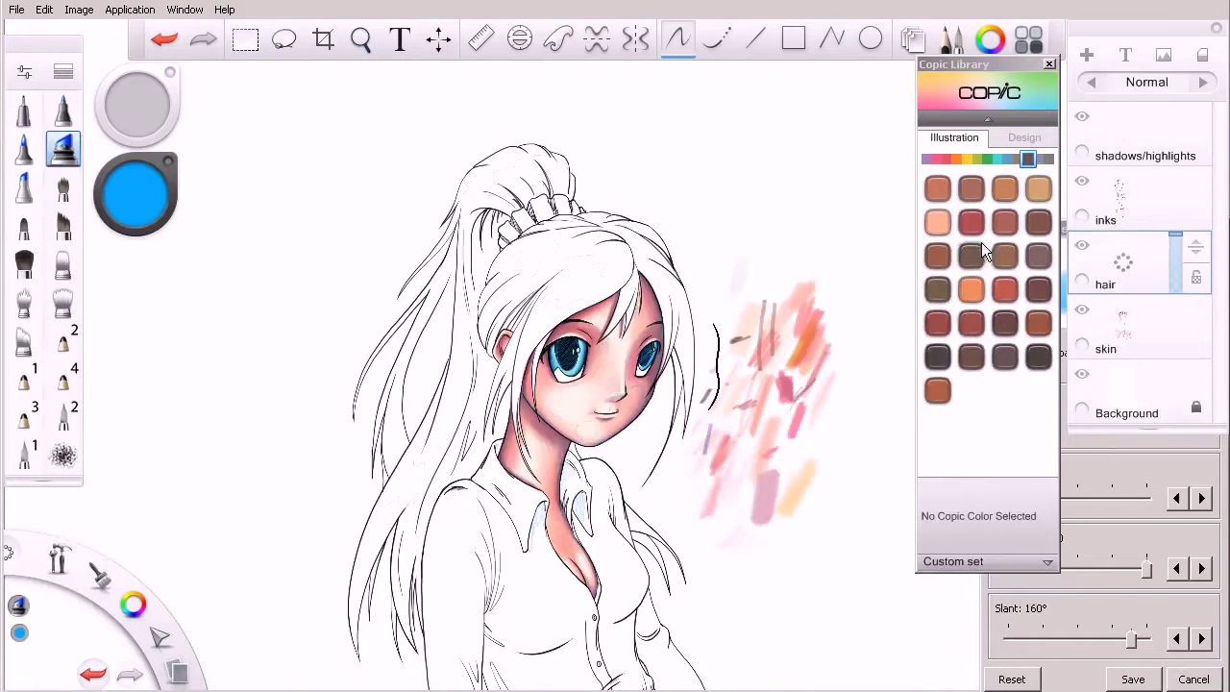
pyautogui.click(1018, 160)
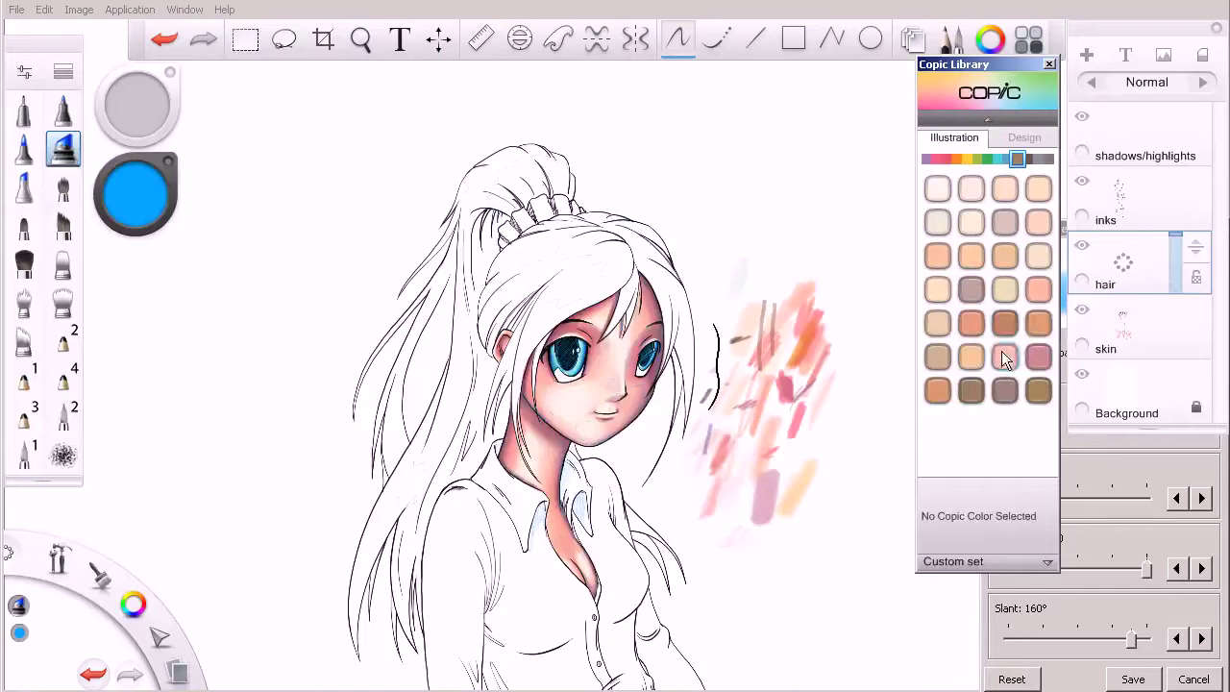
pyautogui.click(970, 256)
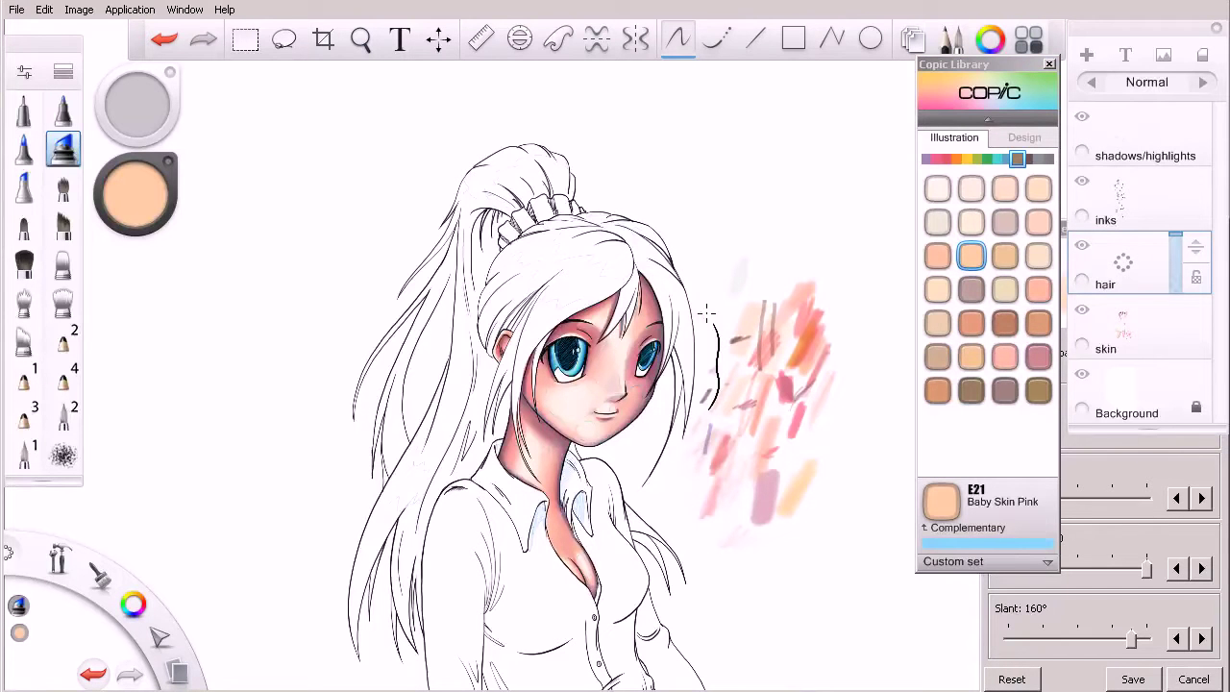
pyautogui.click(1144, 490)
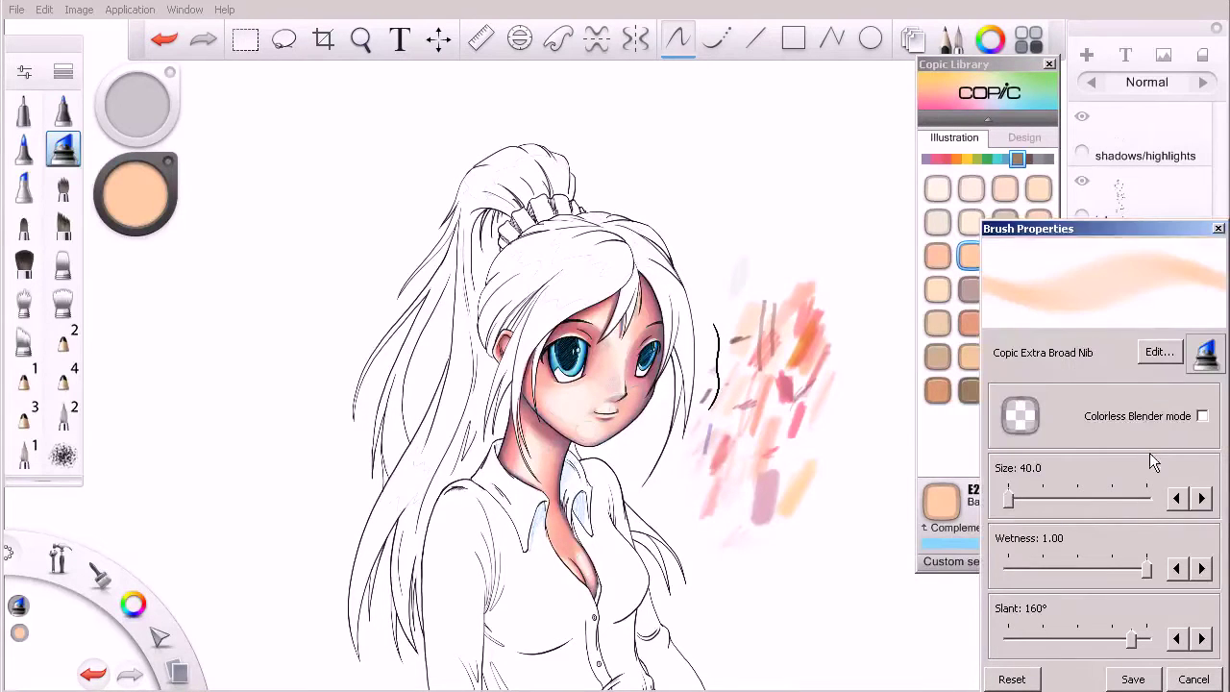
pyautogui.moveTo(766, 198)
pyautogui.mouseDown()
pyautogui.moveTo(790, 173)
pyautogui.moveTo(800, 245)
pyautogui.mouseUp()
# Shift the Copic Library aside, choose E11 Barley Beige and paint a test swatch next to the first one.
pyautogui.moveTo(1000, 65); pyautogui.dragTo(972, 65)
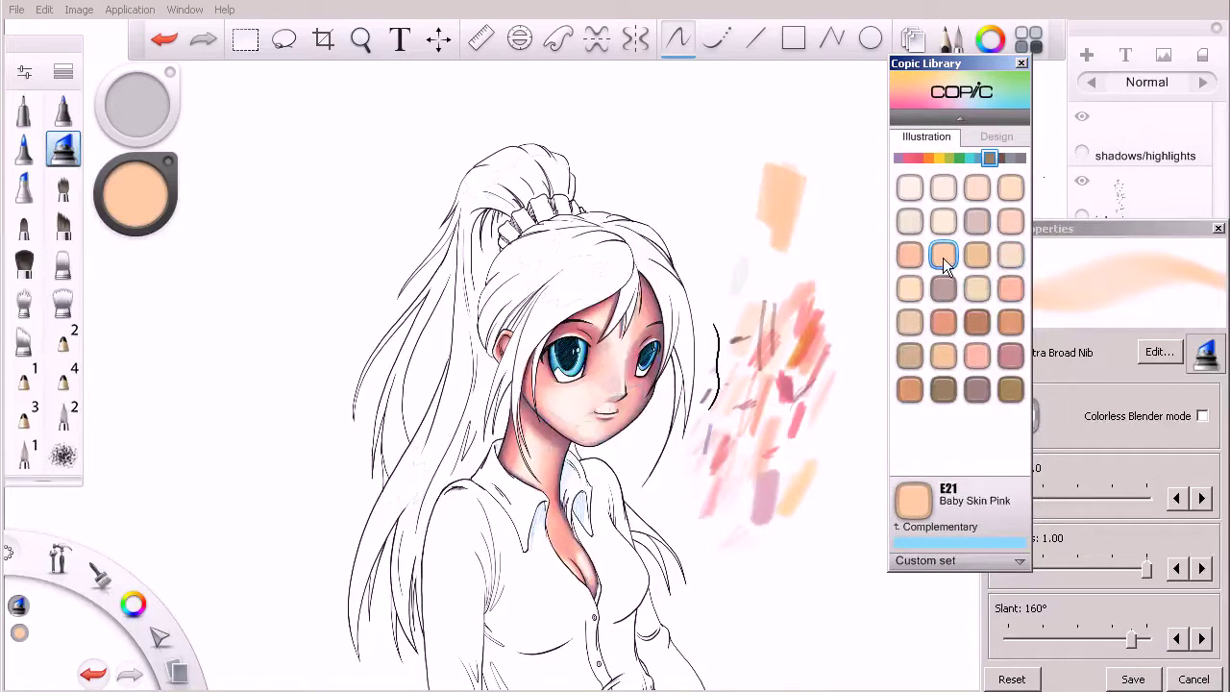
pyautogui.click(913, 264)
pyautogui.moveTo(813, 206)
pyautogui.mouseDown()
pyautogui.moveTo(810, 186)
pyautogui.moveTo(808, 274)
pyautogui.mouseUp()
# Paint the crown and side of the head's hair with E11 Barley Beige below the hair tie.
pyautogui.press('space')
pyautogui.moveTo(562, 280); pyautogui.dragTo(608, 269)
pyautogui.moveTo(618, 330)
pyautogui.mouseDown()
pyautogui.moveTo(658, 289)
pyautogui.moveTo(658, 316)
pyautogui.moveTo(660, 286)
pyautogui.mouseUp()
pyautogui.moveTo(637, 161)
pyautogui.mouseDown()
pyautogui.moveTo(581, 165)
pyautogui.moveTo(655, 165)
pyautogui.moveTo(514, 210)
pyautogui.moveTo(606, 173)
pyautogui.moveTo(547, 233)
pyautogui.moveTo(628, 175)
pyautogui.moveTo(504, 308)
pyautogui.moveTo(664, 171)
pyautogui.moveTo(508, 273)
pyautogui.moveTo(664, 188)
pyautogui.moveTo(536, 251)
pyautogui.moveTo(520, 299)
pyautogui.moveTo(657, 183)
pyautogui.moveTo(685, 219)
pyautogui.moveTo(686, 173)
pyautogui.moveTo(507, 334)
pyautogui.mouseUp()
pyautogui.moveTo(680, 179); pyautogui.dragTo(543, 288)
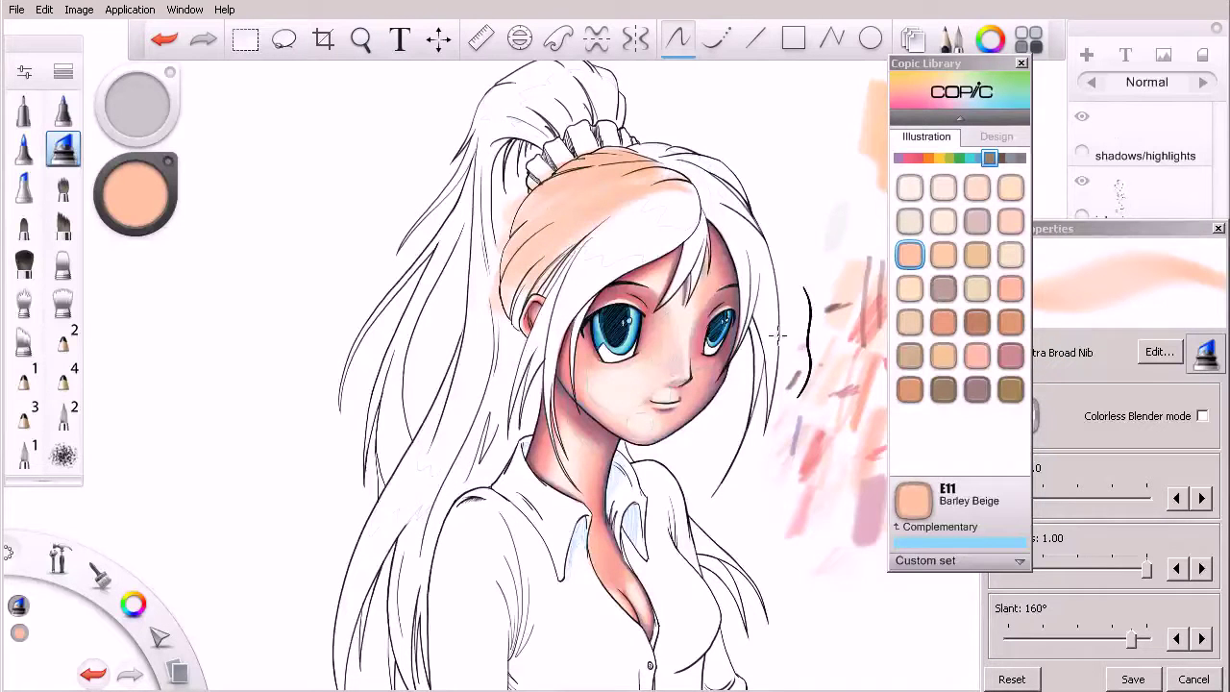
# On the hair layer, fill the fringe and the strands in front of the ear with E11 Barley Beige.
pyautogui.click(1122, 250)
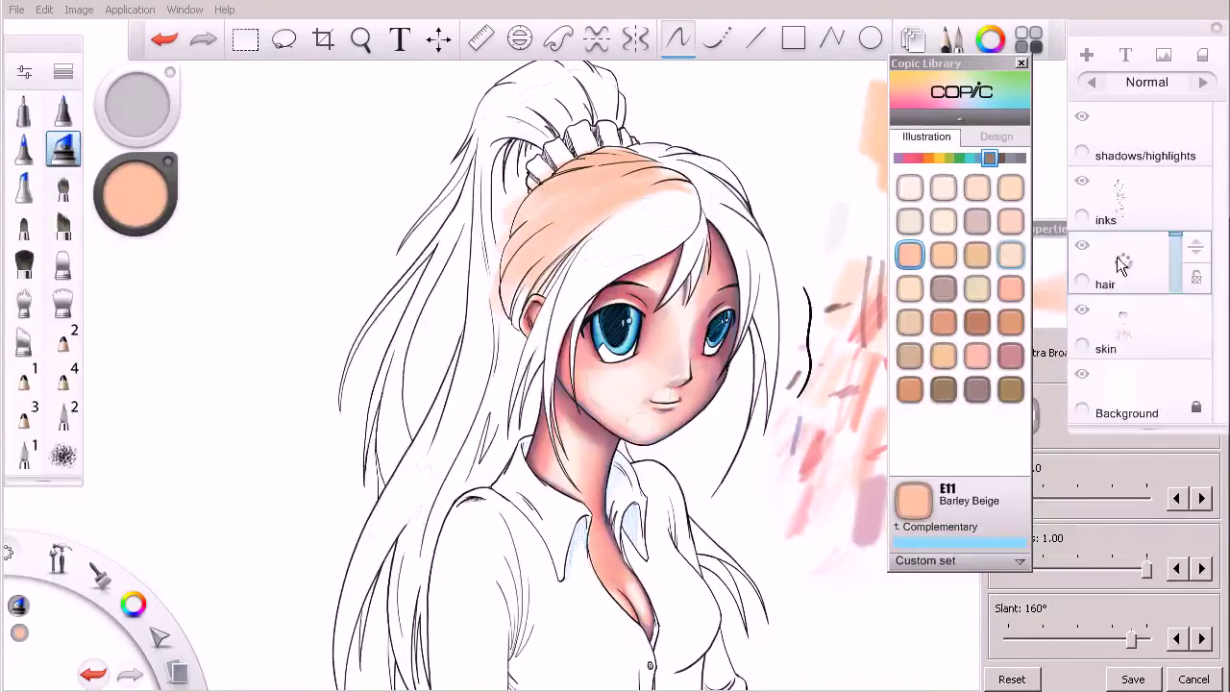
pyautogui.moveTo(680, 192)
pyautogui.mouseDown()
pyautogui.moveTo(543, 298)
pyautogui.moveTo(563, 205)
pyautogui.mouseUp()
pyautogui.moveTo(659, 210); pyautogui.dragTo(514, 465)
pyautogui.moveTo(690, 212)
pyautogui.mouseDown()
pyautogui.moveTo(583, 285)
pyautogui.moveTo(572, 365)
pyautogui.moveTo(684, 228)
pyautogui.moveTo(624, 256)
pyautogui.moveTo(533, 427)
pyautogui.mouseUp()
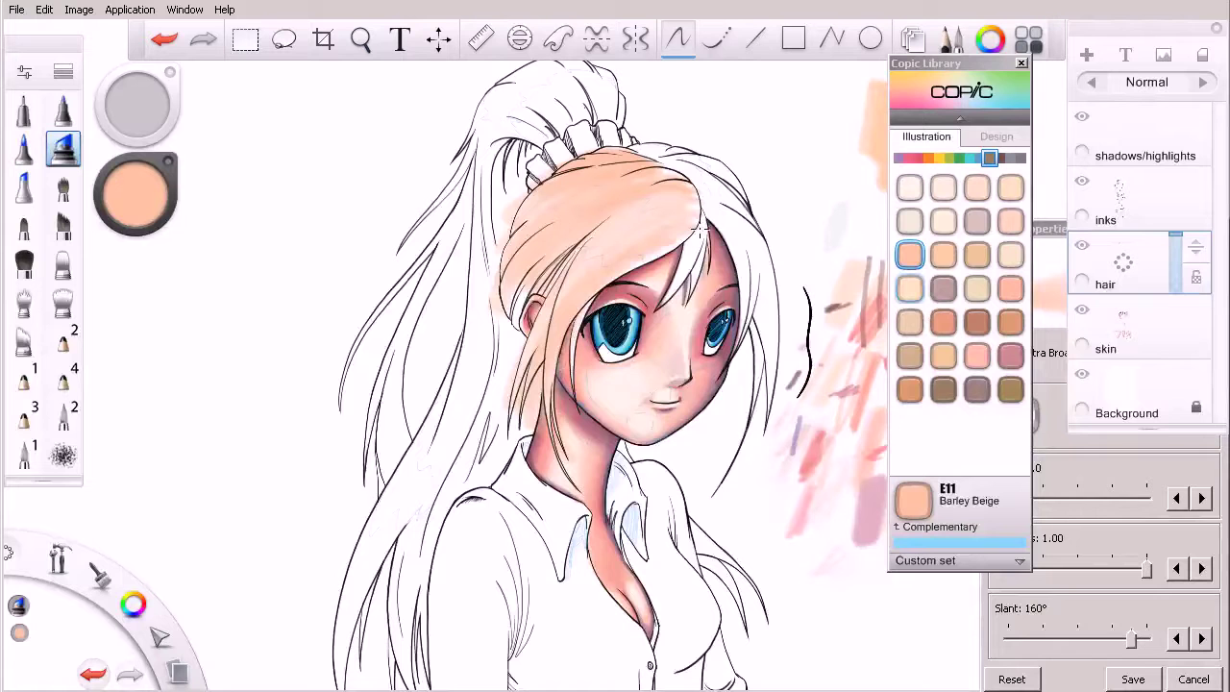
pyautogui.moveTo(676, 178); pyautogui.dragTo(680, 274)
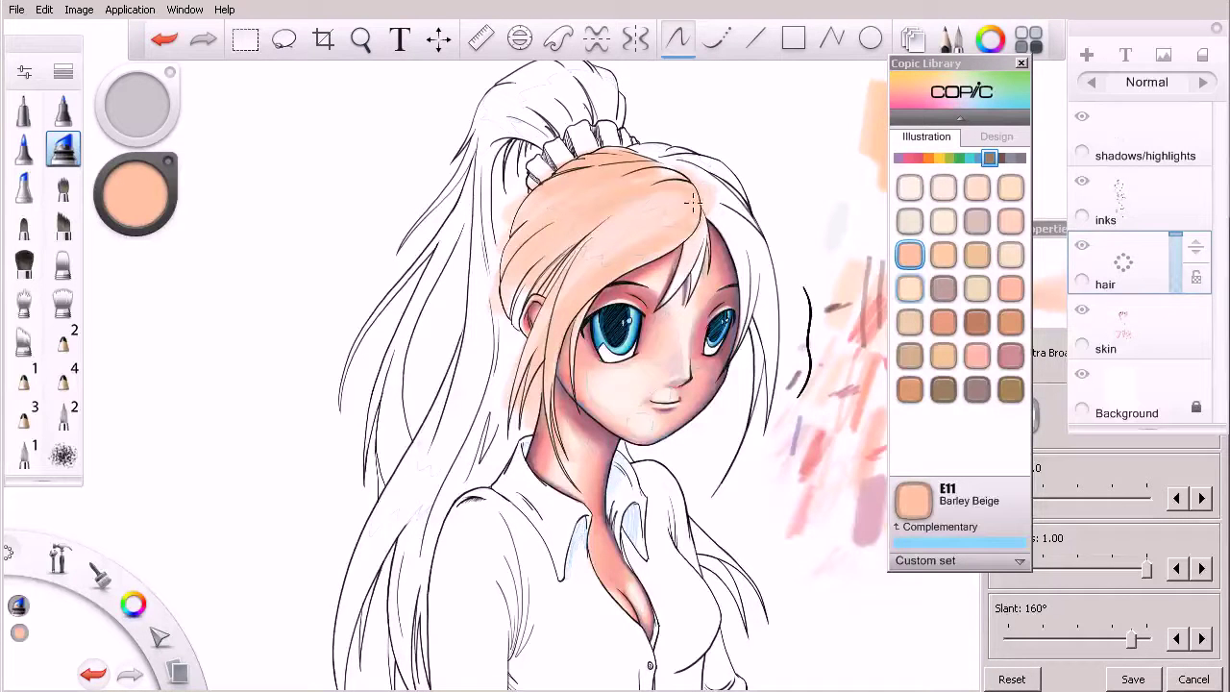
pyautogui.moveTo(696, 229); pyautogui.dragTo(686, 290)
pyautogui.moveTo(509, 288); pyautogui.dragTo(519, 353)
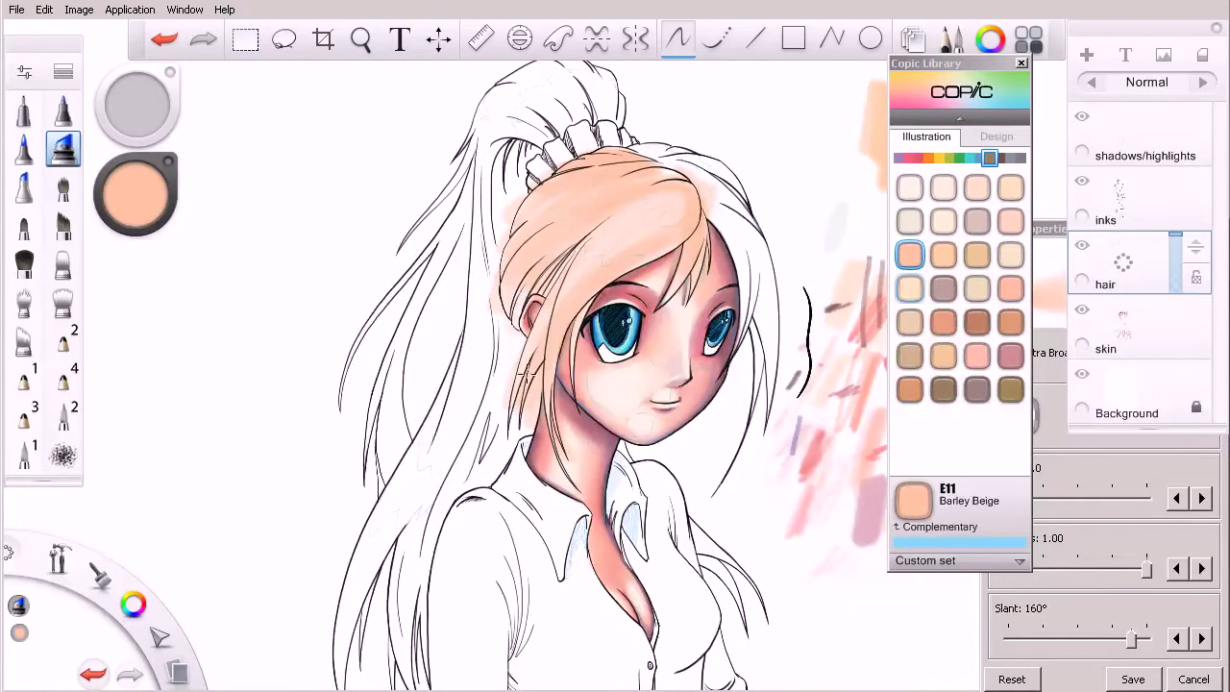
# Rotate the canvas and paint the long strands on the far side of the face with E11 Barley Beige.
pyautogui.press('space')
pyautogui.moveTo(593, 433); pyautogui.dragTo(738, 240)
pyautogui.moveTo(501, 244); pyautogui.dragTo(465, 450)
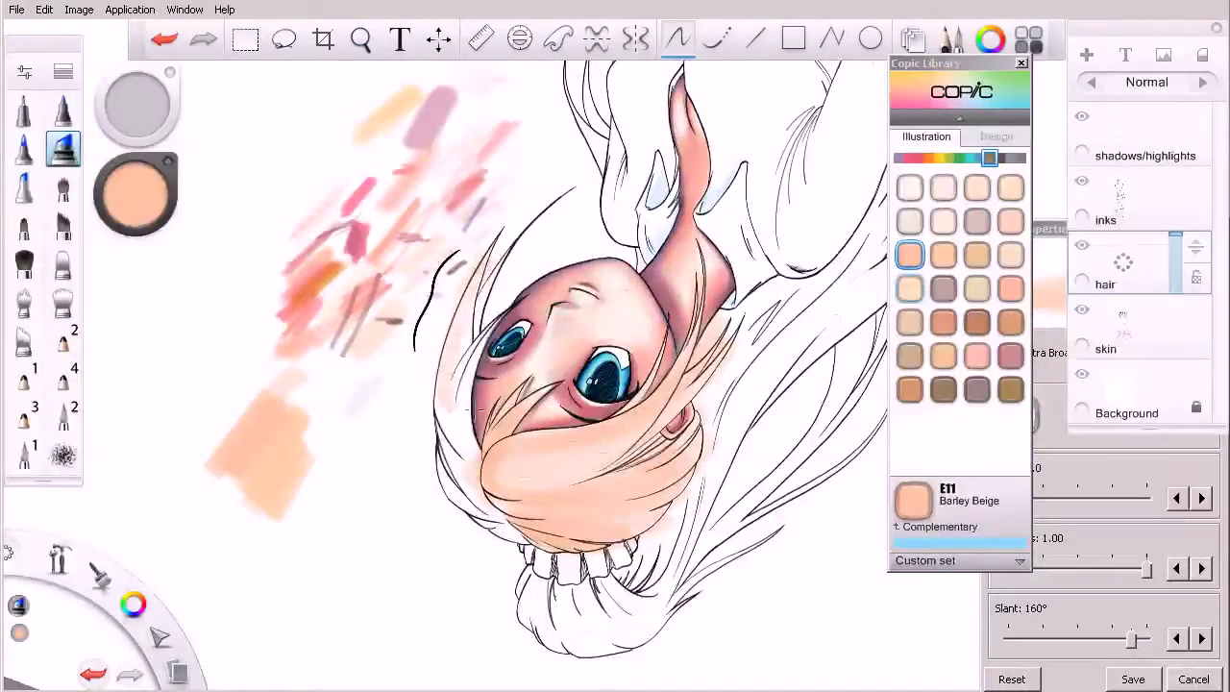
pyautogui.moveTo(458, 319); pyautogui.dragTo(459, 449)
pyautogui.moveTo(490, 266); pyautogui.dragTo(469, 443)
pyautogui.moveTo(545, 200)
pyautogui.mouseDown()
pyautogui.moveTo(463, 395)
pyautogui.moveTo(465, 469)
pyautogui.mouseUp()
# Turn the canvas back and colour the remaining hair along the top and back of the head in E11.
pyautogui.press('space')
pyautogui.moveTo(546, 530)
pyautogui.mouseDown()
pyautogui.moveTo(820, 327)
pyautogui.moveTo(728, 197)
pyautogui.moveTo(563, 211)
pyautogui.moveTo(519, 266)
pyautogui.mouseUp()
pyautogui.moveTo(472, 199)
pyautogui.mouseDown()
pyautogui.moveTo(565, 138)
pyautogui.moveTo(556, 144)
pyautogui.moveTo(601, 146)
pyautogui.mouseUp()
pyautogui.moveTo(513, 186)
pyautogui.mouseDown()
pyautogui.moveTo(603, 156)
pyautogui.moveTo(633, 171)
pyautogui.mouseUp()
pyautogui.moveTo(539, 174)
pyautogui.mouseDown()
pyautogui.moveTo(617, 231)
pyautogui.moveTo(547, 203)
pyautogui.mouseUp()
pyautogui.moveTo(457, 294); pyautogui.dragTo(446, 388)
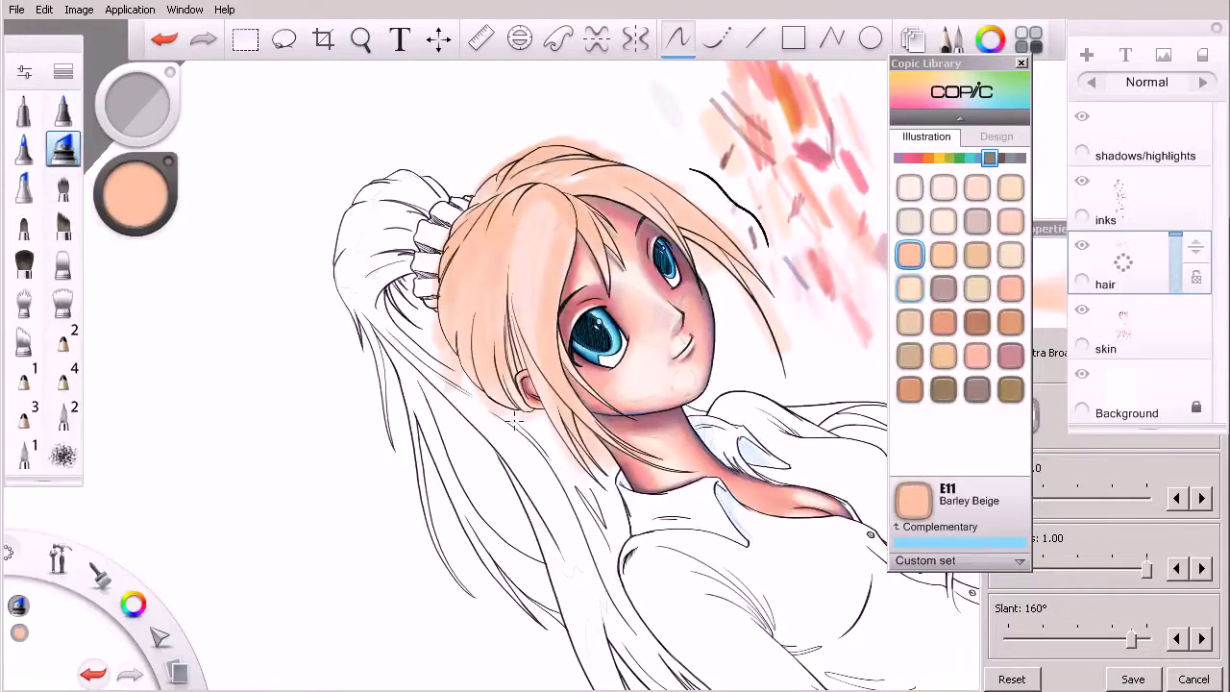
# Straighten the canvas and layer more E11 Barley Beige over the pale part of the fringe.
pyautogui.press('space')
pyautogui.moveTo(585, 430)
pyautogui.mouseDown()
pyautogui.moveTo(517, 417)
pyautogui.moveTo(531, 399)
pyautogui.moveTo(467, 368)
pyautogui.moveTo(491, 307)
pyautogui.mouseUp()
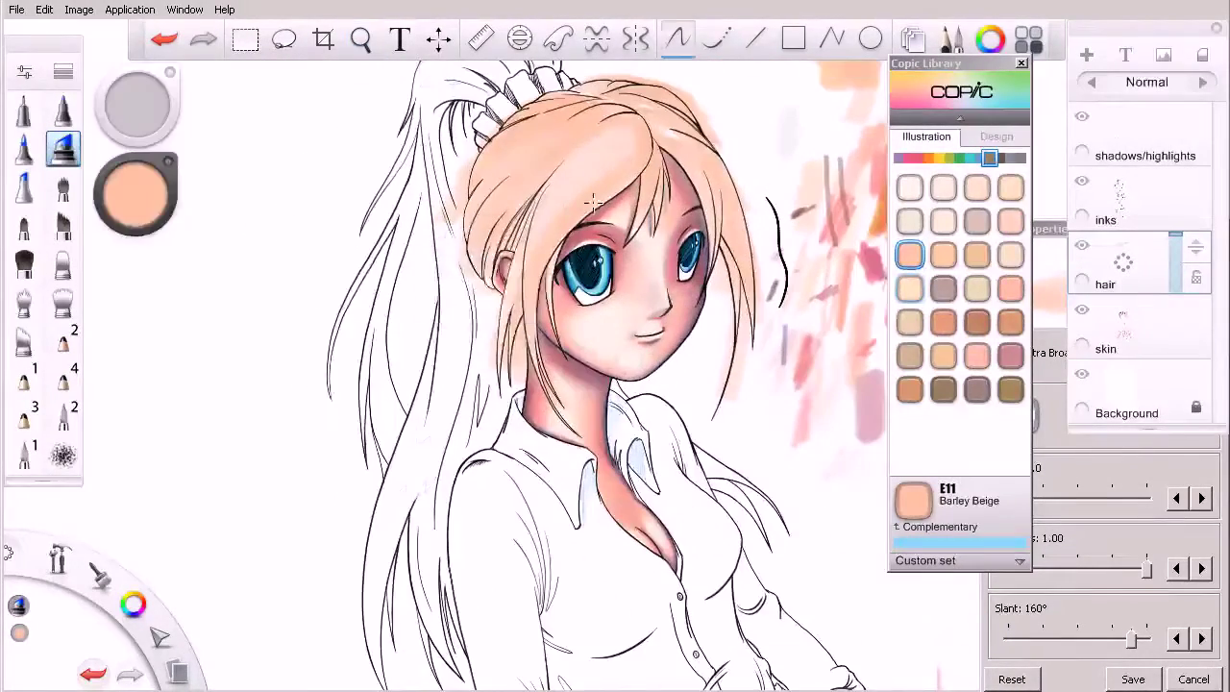
pyautogui.moveTo(638, 128); pyautogui.dragTo(538, 373)
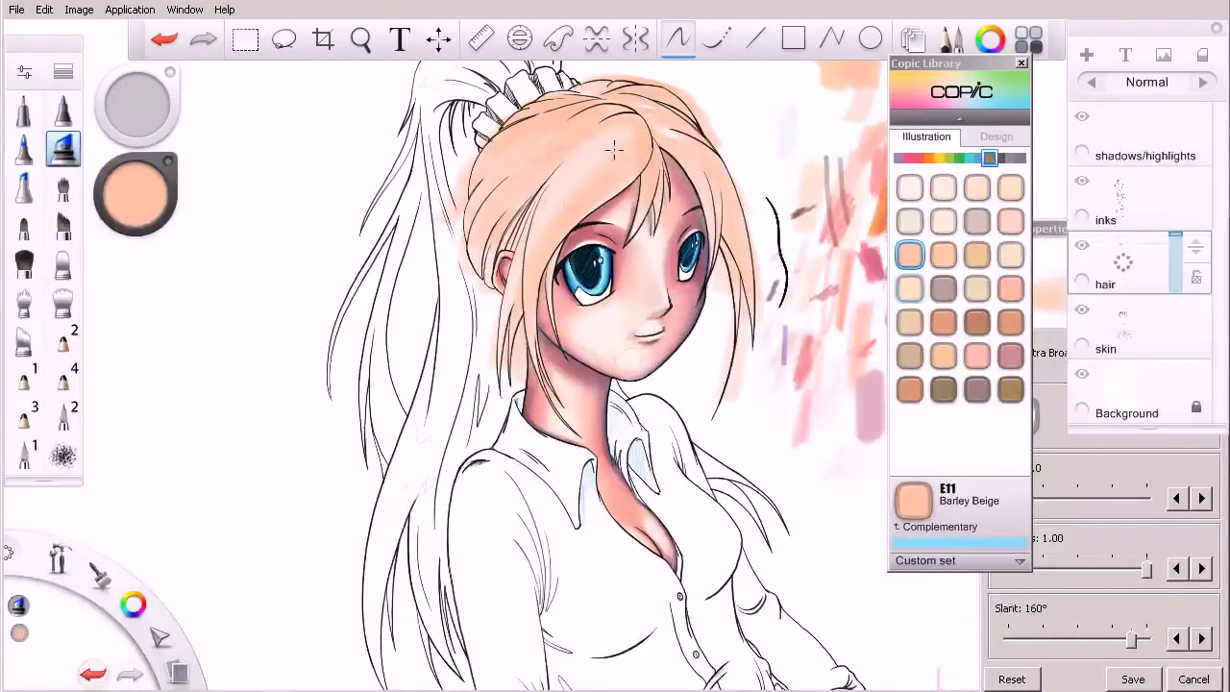
# Switch to the Pressure Sensitive Eraser and clean up the colour spilling past the back of the head.
pyautogui.press('space')
pyautogui.moveTo(554, 305)
pyautogui.mouseDown()
pyautogui.moveTo(600, 377)
pyautogui.moveTo(591, 353)
pyautogui.mouseUp()
pyautogui.press('s')
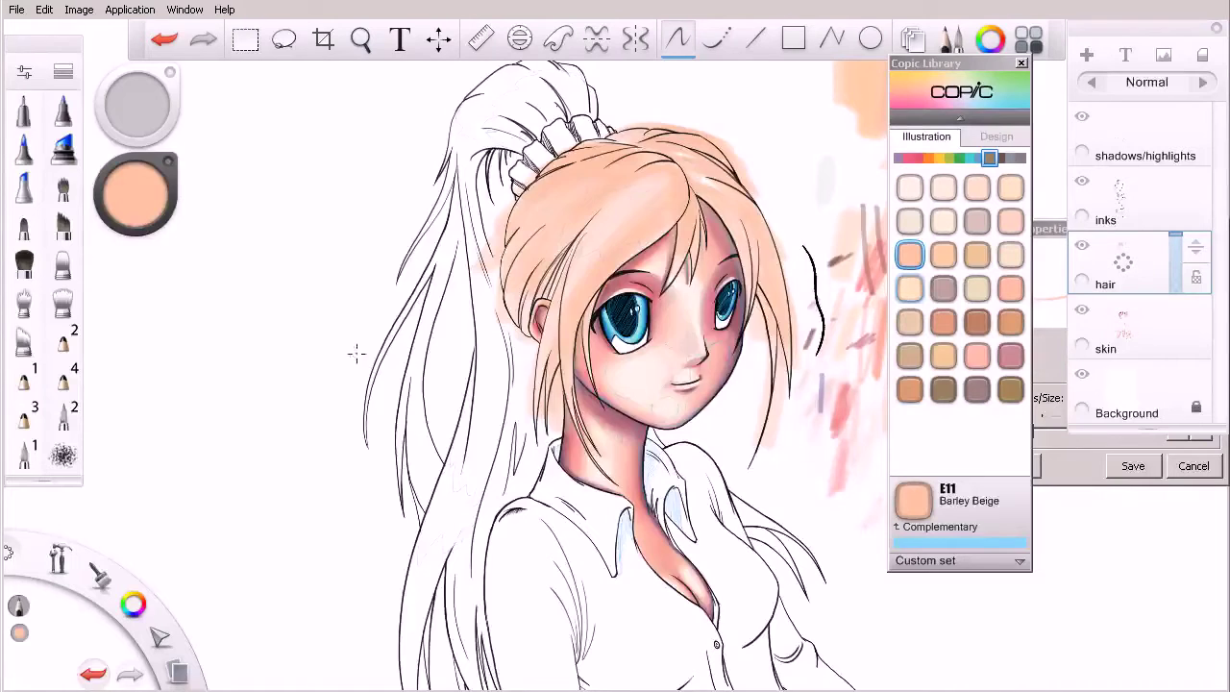
pyautogui.click(161, 127)
pyautogui.click(158, 341)
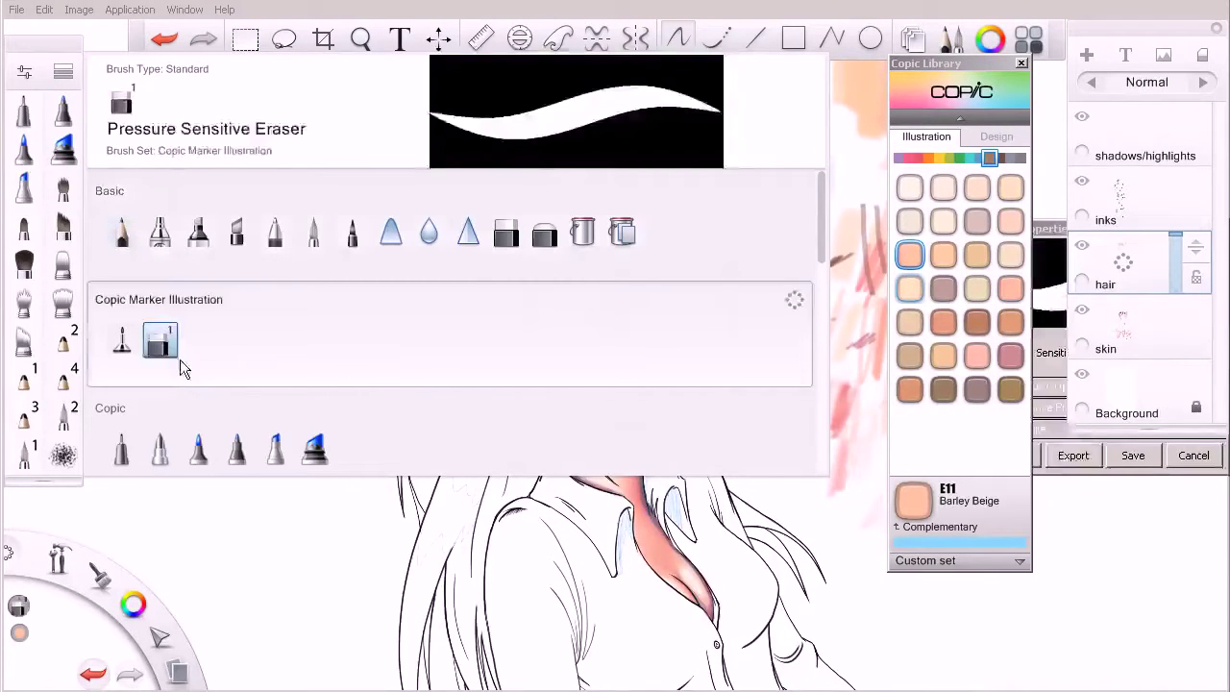
pyautogui.click(63, 72)
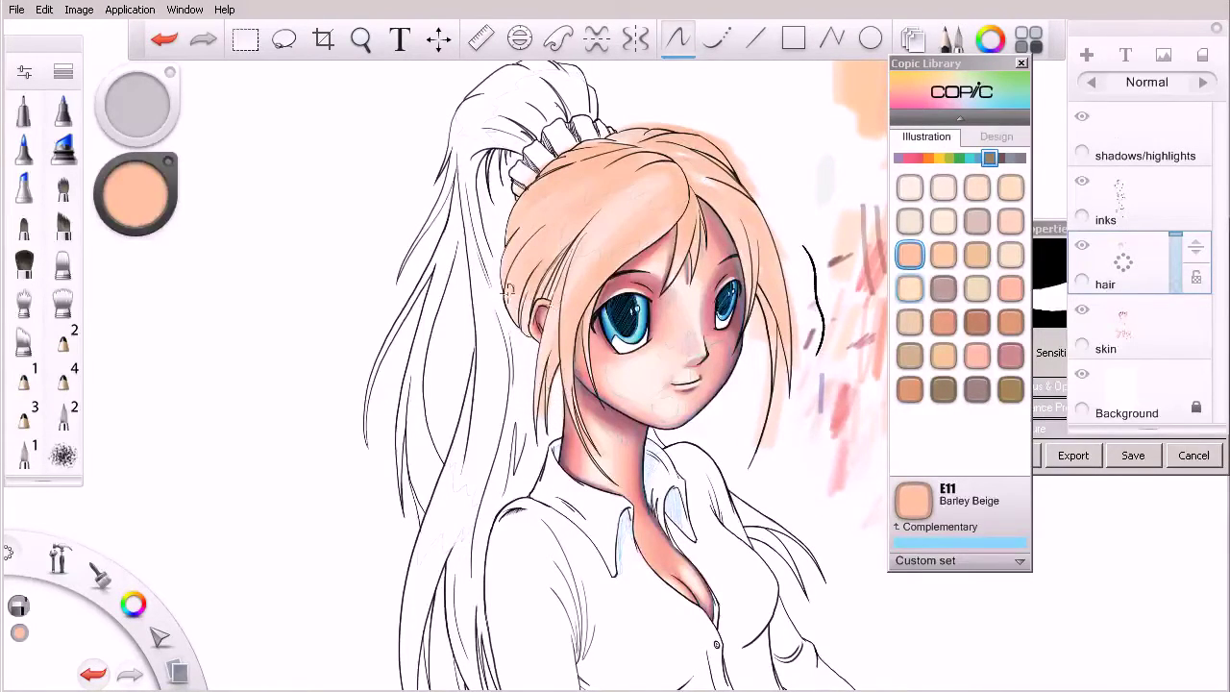
pyautogui.press('space')
pyautogui.moveTo(503, 359)
pyautogui.mouseDown()
pyautogui.moveTo(508, 384)
pyautogui.moveTo(524, 370)
pyautogui.moveTo(501, 423)
pyautogui.moveTo(481, 319)
pyautogui.mouseUp()
# Return to the Copic Extra Broad Nib and paint the inner ponytail strands from the hair tie to the shoulder.
pyautogui.click(63, 149)
pyautogui.press('space')
pyautogui.press('space')
pyautogui.moveTo(506, 269); pyautogui.dragTo(538, 349)
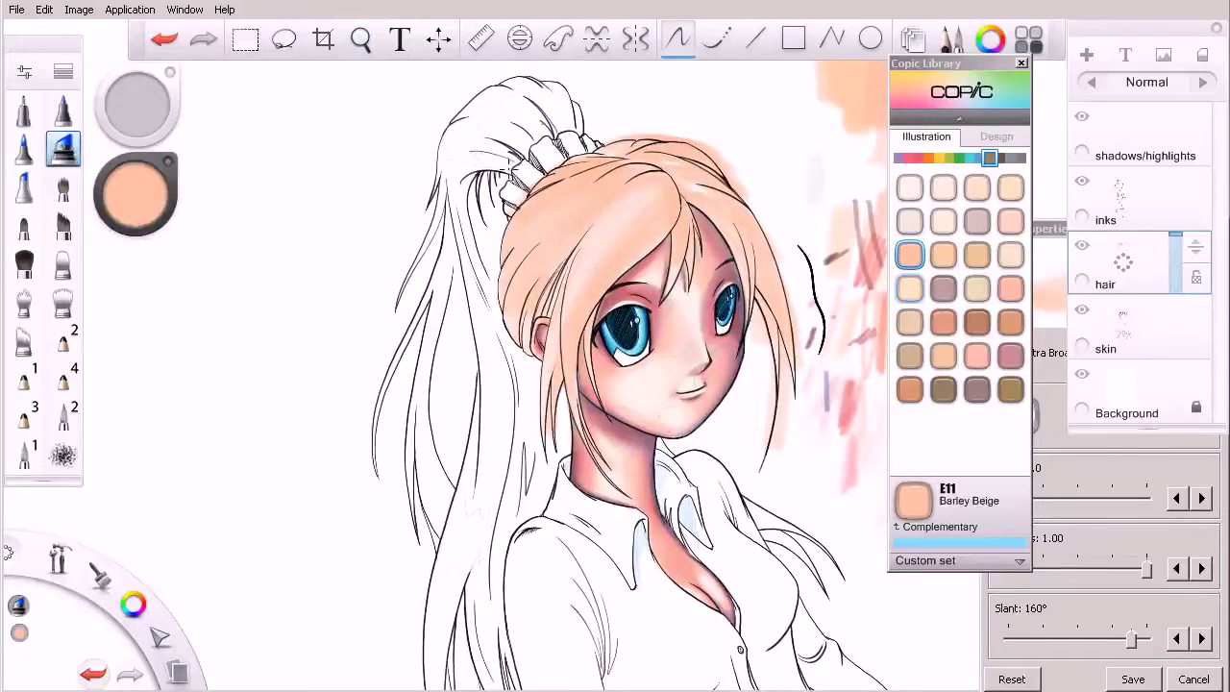
pyautogui.moveTo(501, 166)
pyautogui.mouseDown()
pyautogui.moveTo(501, 252)
pyautogui.moveTo(491, 181)
pyautogui.moveTo(505, 204)
pyautogui.moveTo(491, 211)
pyautogui.moveTo(498, 272)
pyautogui.moveTo(469, 301)
pyautogui.moveTo(486, 209)
pyautogui.moveTo(464, 169)
pyautogui.moveTo(460, 209)
pyautogui.moveTo(512, 379)
pyautogui.moveTo(493, 618)
pyautogui.mouseUp()
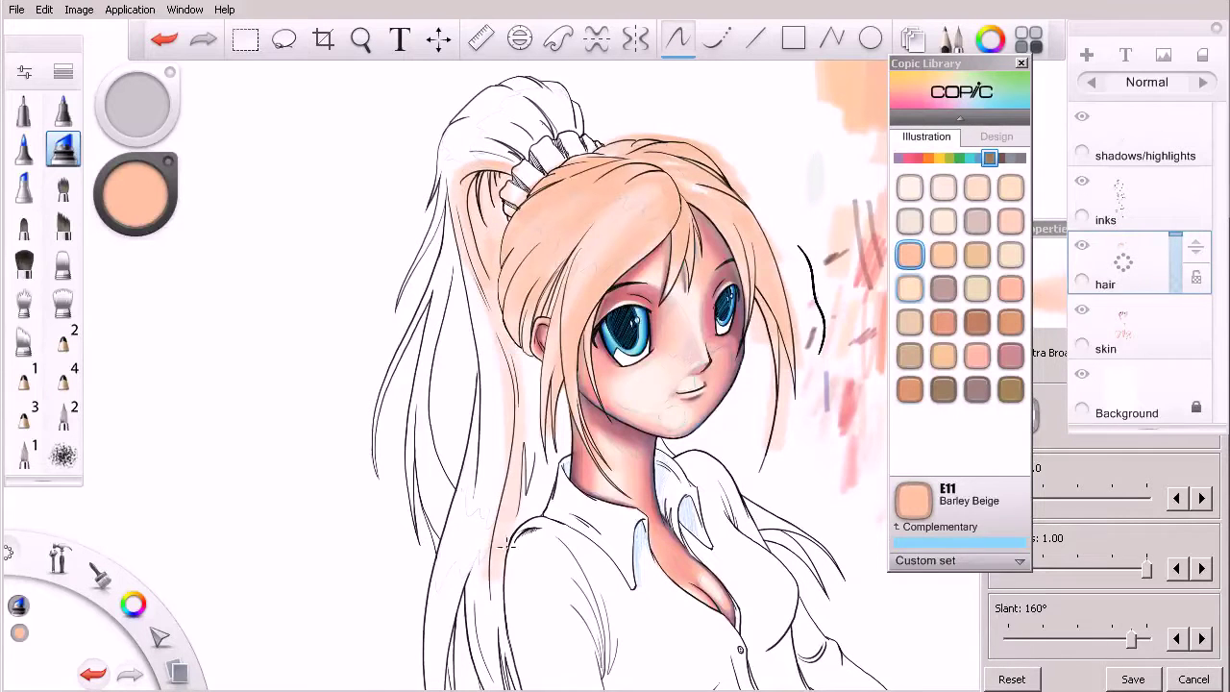
pyautogui.moveTo(515, 338); pyautogui.dragTo(528, 438)
pyautogui.moveTo(529, 355); pyautogui.dragTo(514, 538)
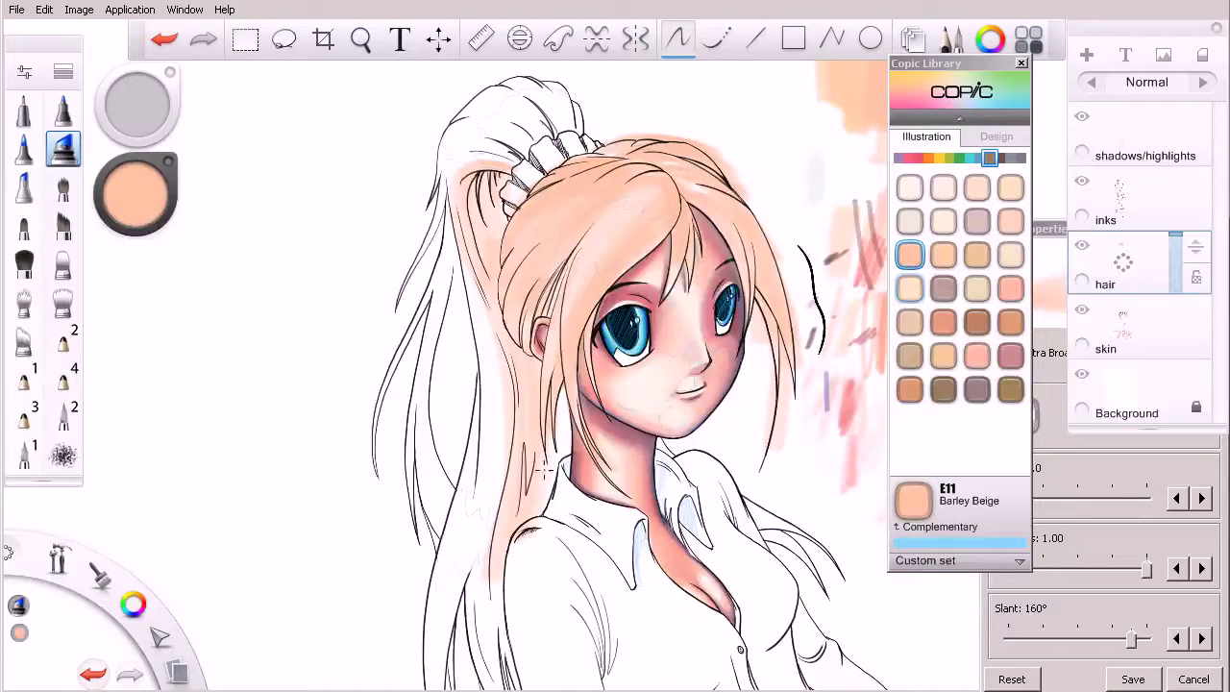
pyautogui.moveTo(549, 447); pyautogui.dragTo(546, 504)
pyautogui.moveTo(567, 398); pyautogui.dragTo(561, 477)
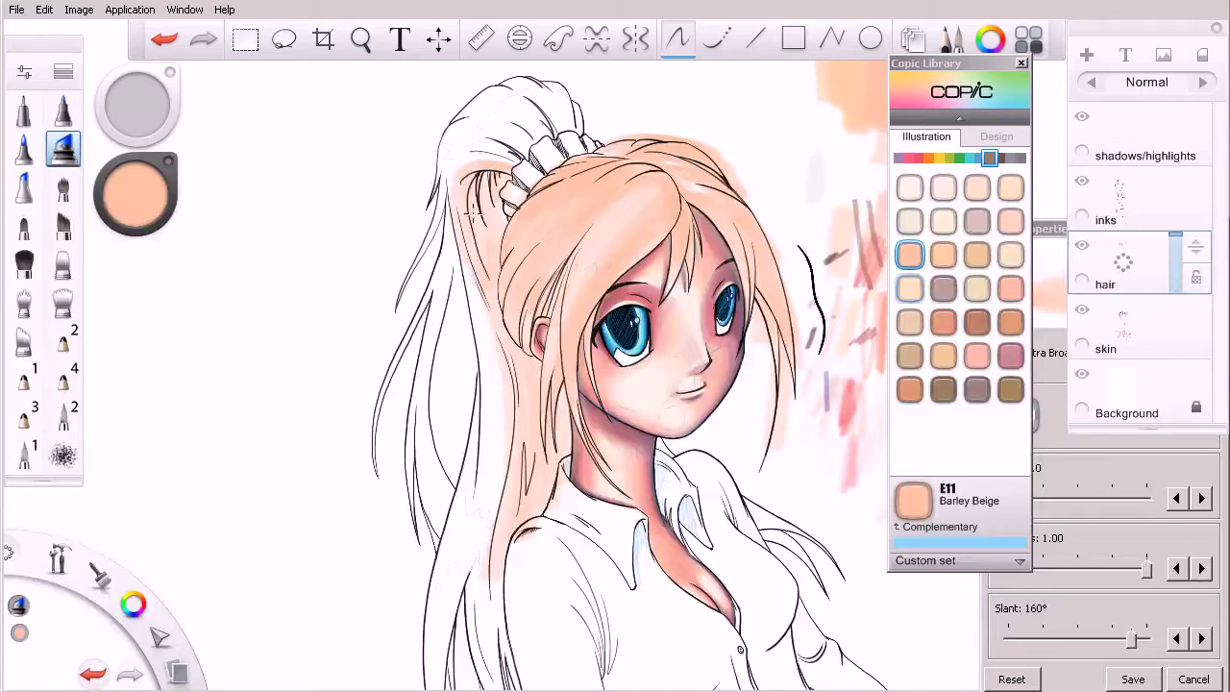
# Paint the long ponytail strands in E11 Barley Beige from the head down past the shoulder to their tips.
pyautogui.moveTo(462, 173); pyautogui.dragTo(474, 570)
pyautogui.moveTo(589, 539); pyautogui.dragTo(615, 292)
pyautogui.moveTo(517, 209); pyautogui.dragTo(526, 471)
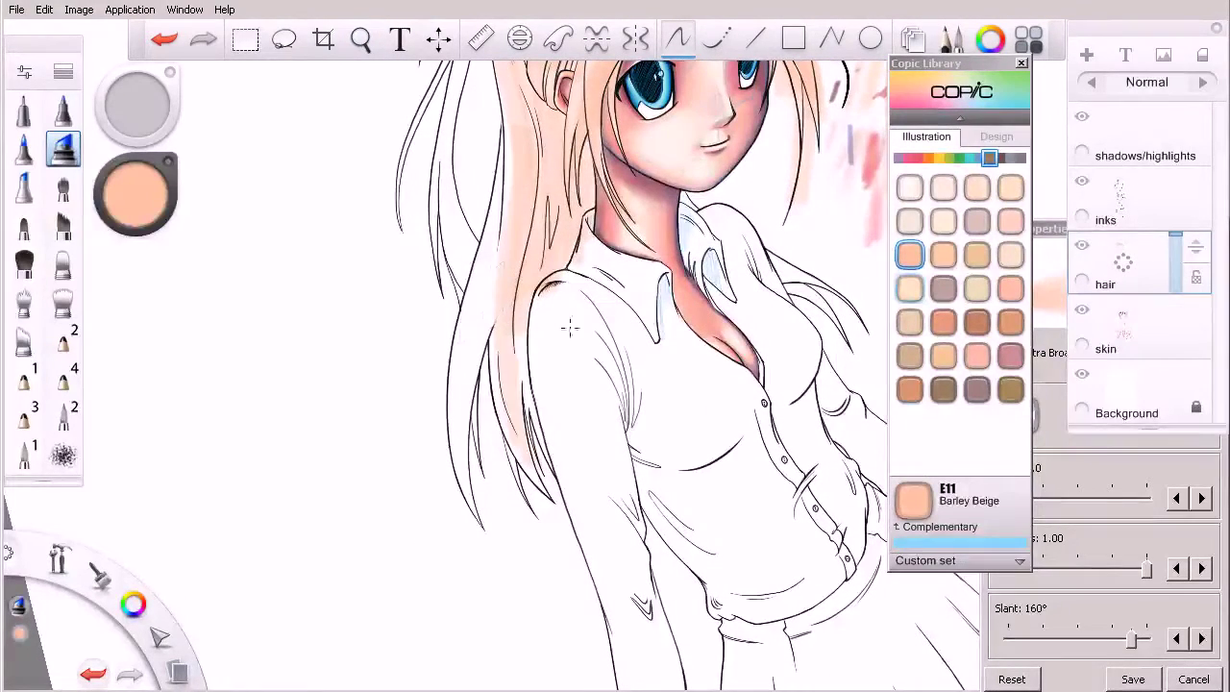
pyautogui.moveTo(514, 328); pyautogui.dragTo(524, 432)
pyautogui.moveTo(527, 332); pyautogui.dragTo(563, 459)
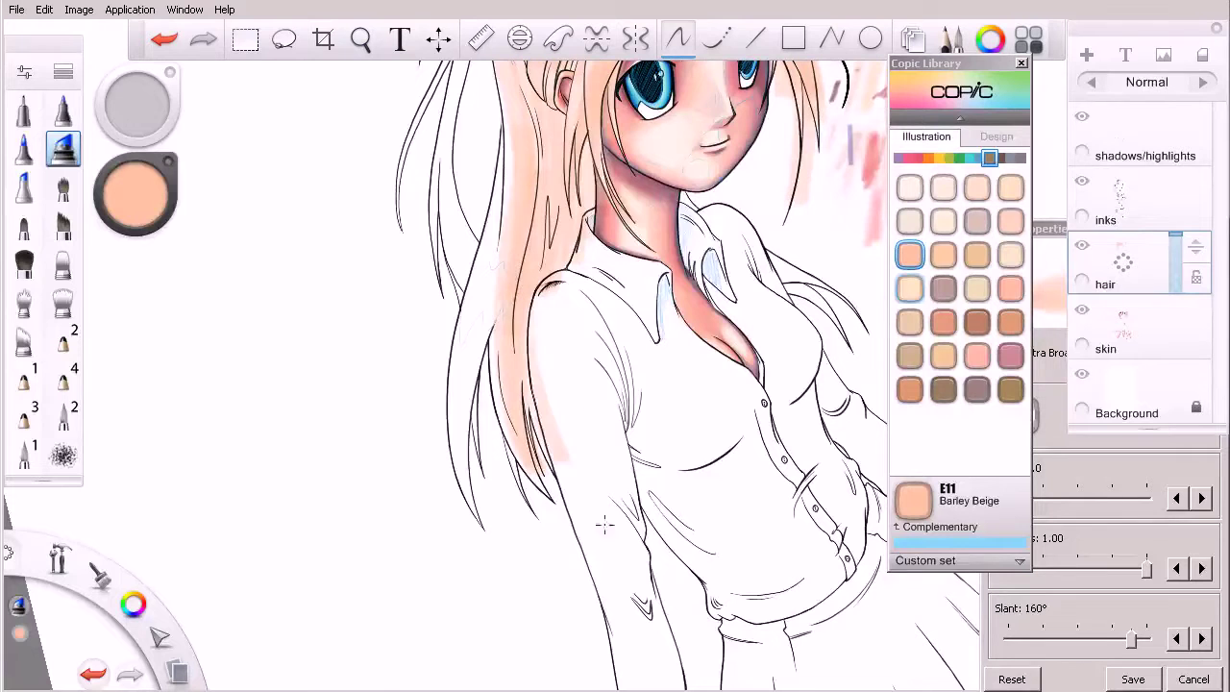
pyautogui.moveTo(499, 113)
pyautogui.mouseDown()
pyautogui.moveTo(495, 240)
pyautogui.moveTo(536, 472)
pyautogui.mouseUp()
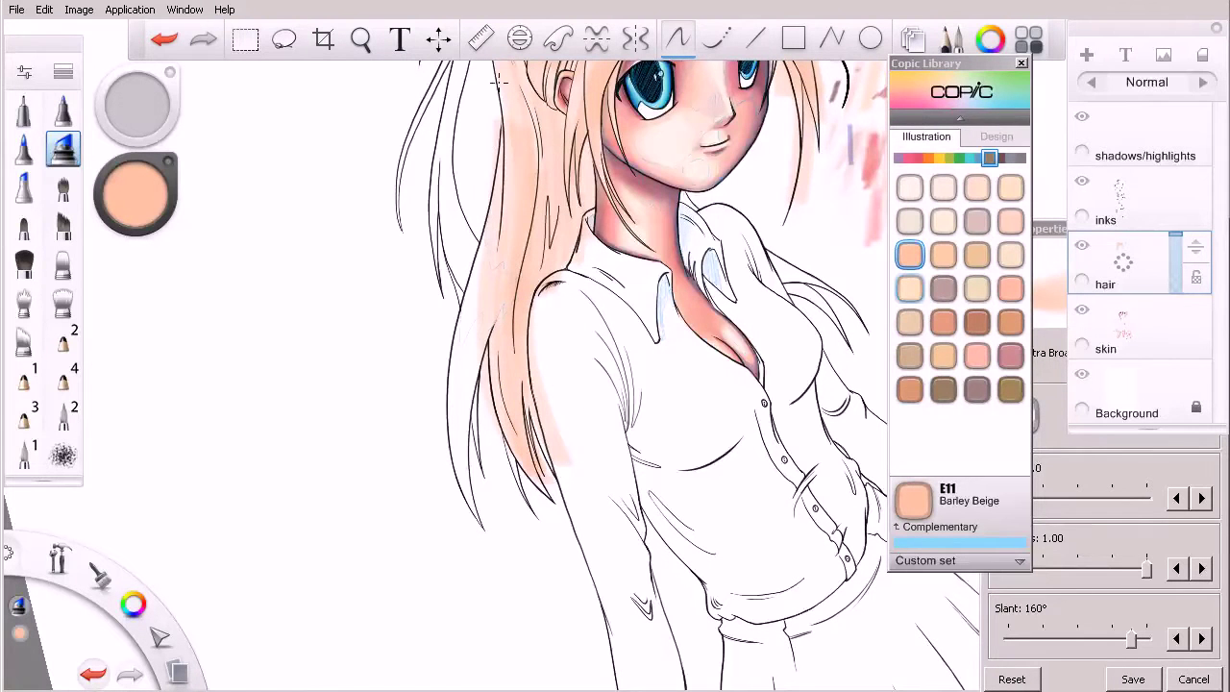
pyautogui.moveTo(498, 117); pyautogui.dragTo(478, 530)
pyautogui.moveTo(495, 104); pyautogui.dragTo(459, 513)
# Undo the last stroke and erase the colour spilling past the ponytail's back edge with the Pressure Sensitive Eraser.
pyautogui.press('space')
pyautogui.moveTo(648, 410); pyautogui.dragTo(638, 616)
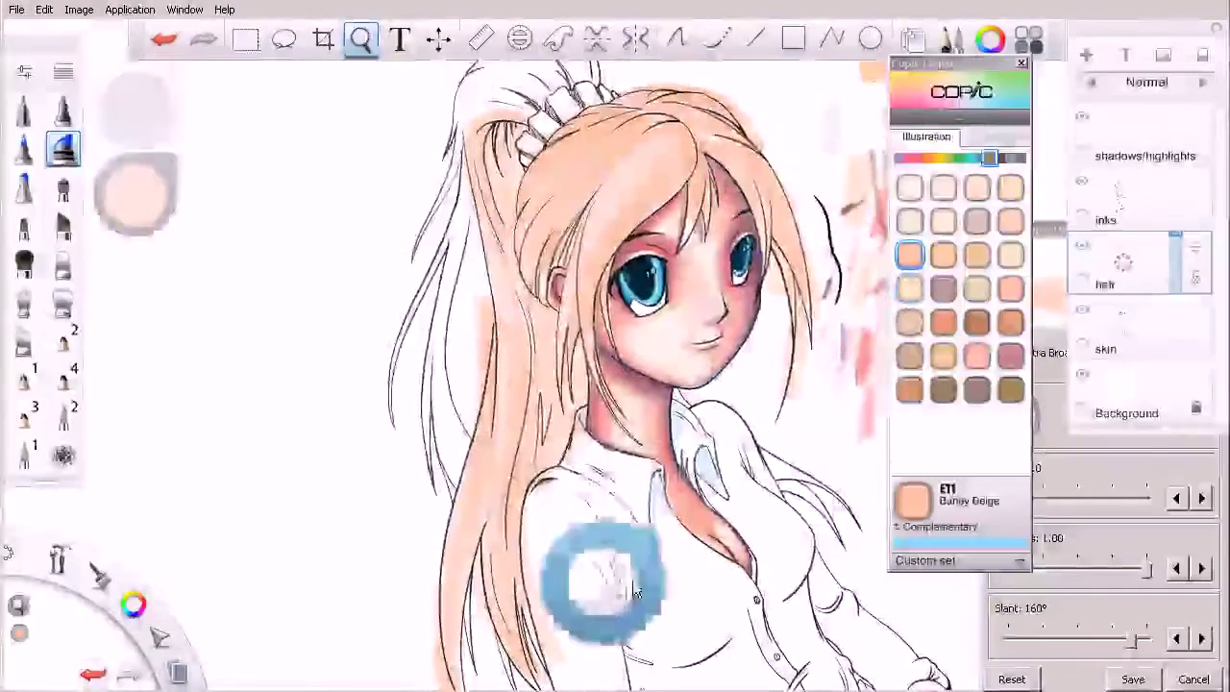
pyautogui.hotkey('ctrl', 'z')
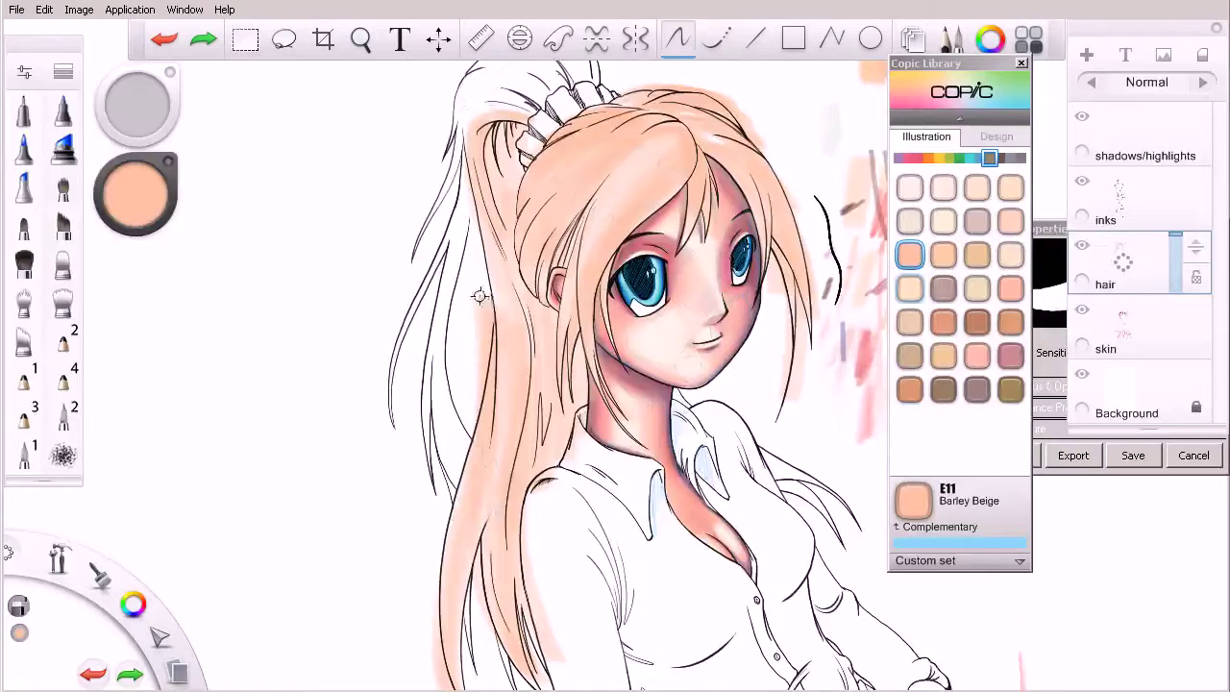
pyautogui.moveTo(476, 340)
pyautogui.mouseDown()
pyautogui.moveTo(483, 307)
pyautogui.moveTo(475, 402)
pyautogui.mouseUp()
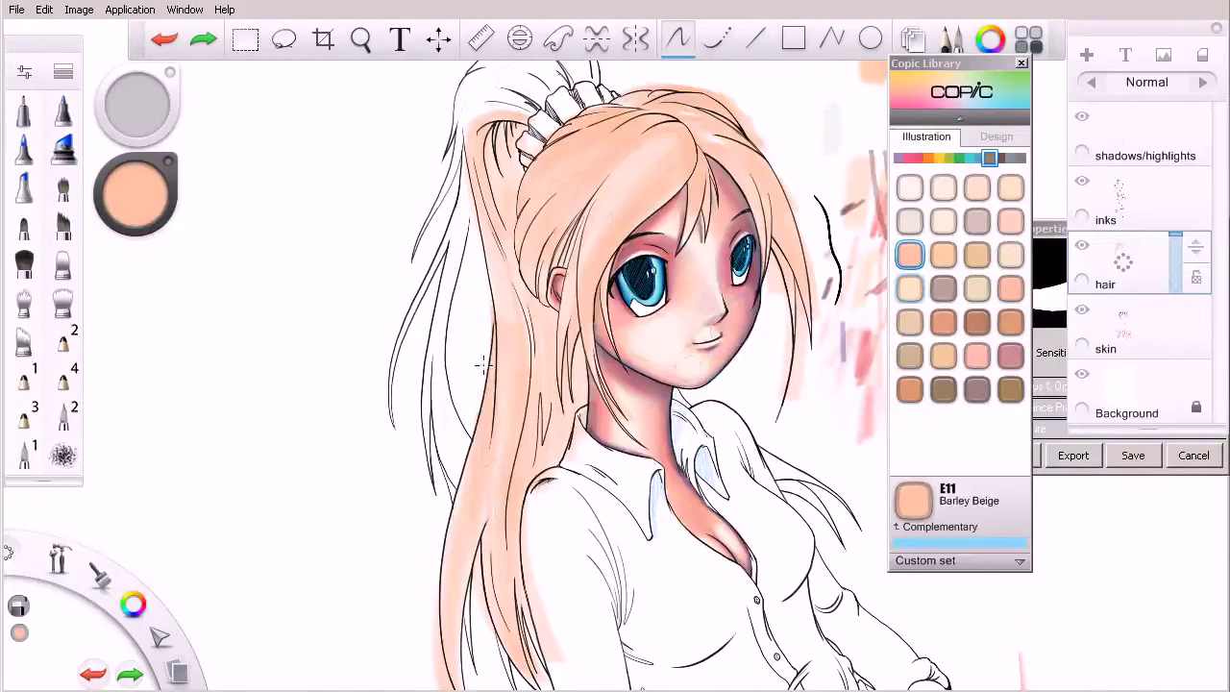
pyautogui.moveTo(492, 323); pyautogui.dragTo(494, 332)
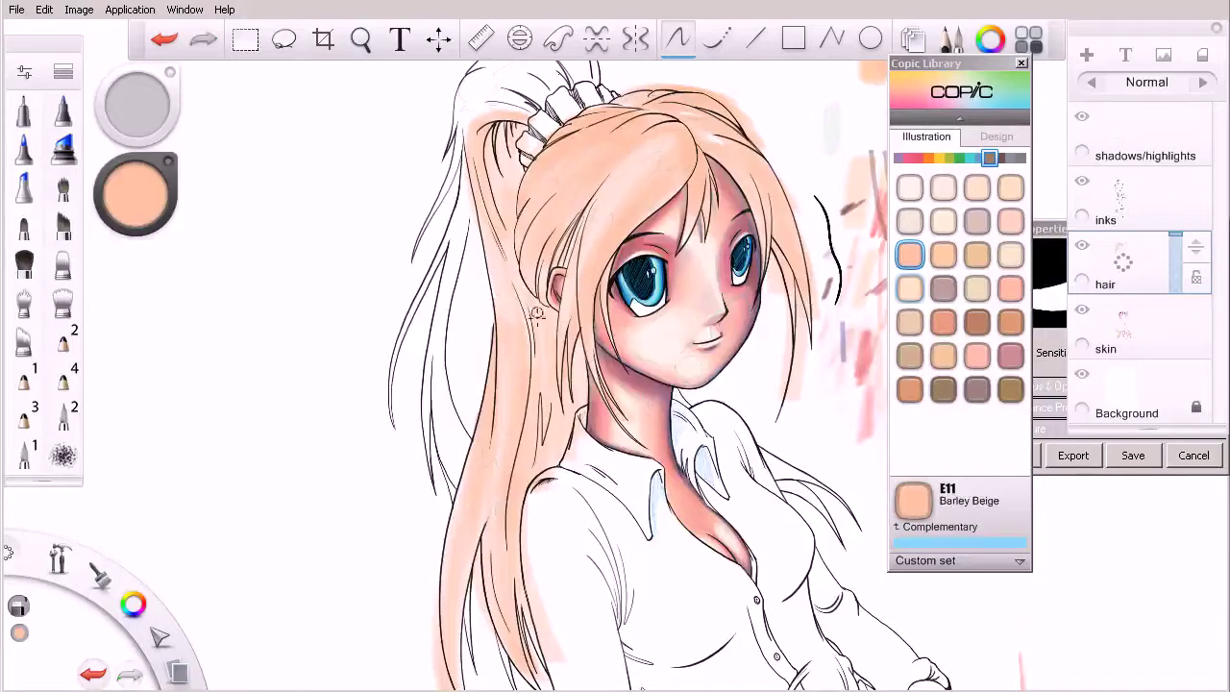
# Return to the Copic Extra Broad Nib and fill the outer ponytail strands behind the head with E11.
pyautogui.press('space')
pyautogui.moveTo(610, 381); pyautogui.dragTo(639, 451)
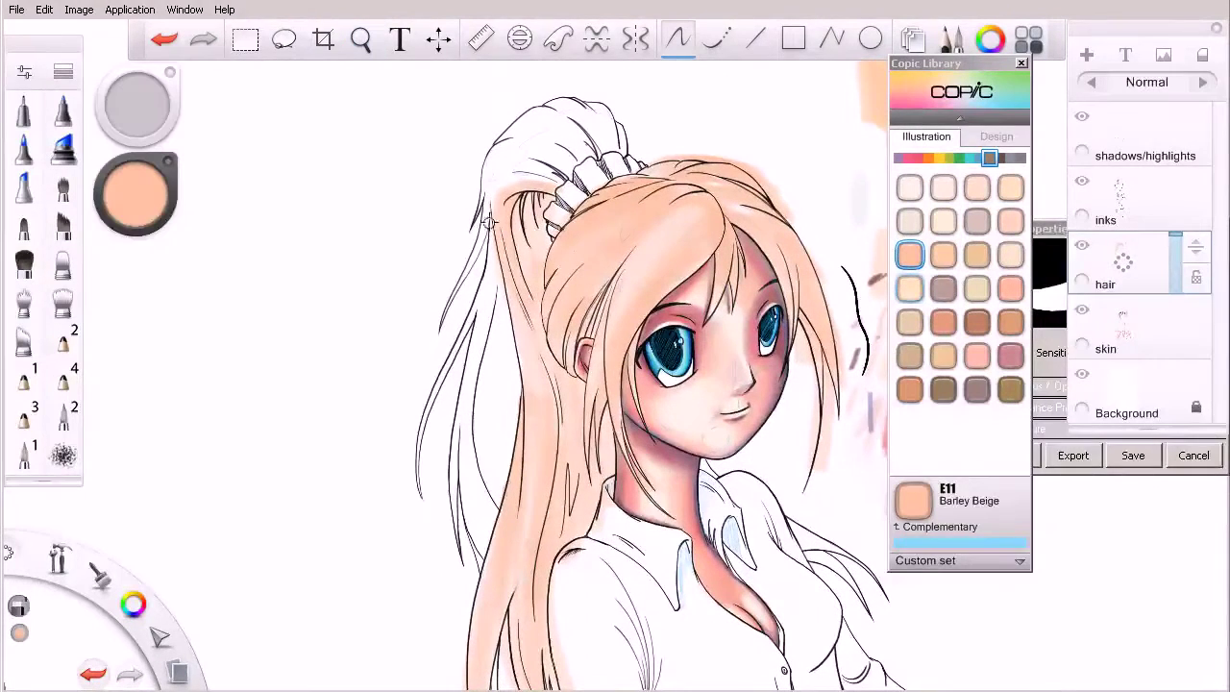
pyautogui.hotkey('ctrl', 'z')
pyautogui.moveTo(469, 373); pyautogui.dragTo(488, 559)
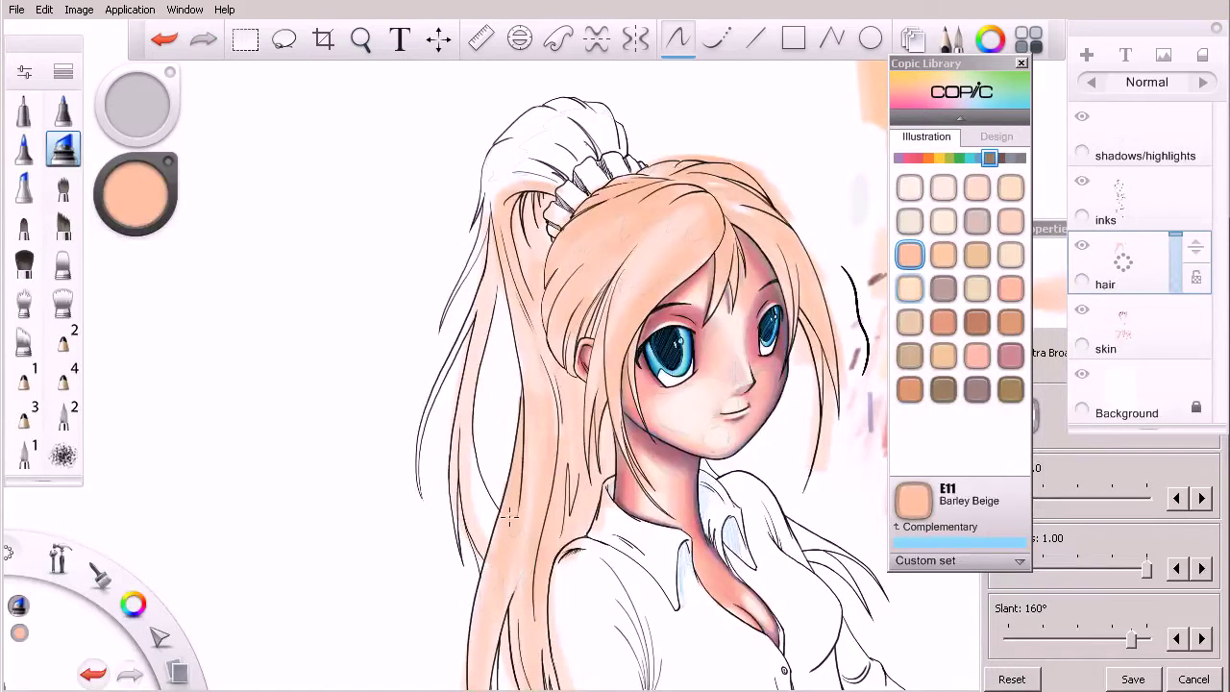
pyautogui.moveTo(476, 197); pyautogui.dragTo(547, 548)
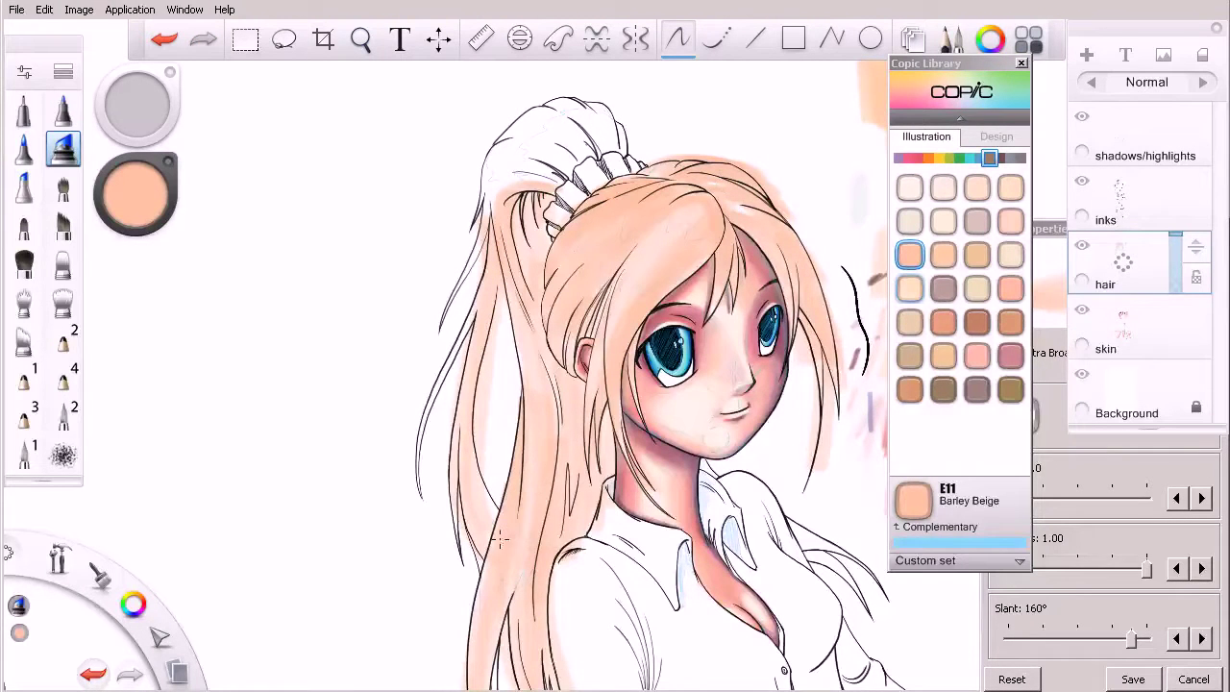
pyautogui.moveTo(502, 290)
pyautogui.mouseDown()
pyautogui.moveTo(490, 386)
pyautogui.moveTo(547, 508)
pyautogui.mouseUp()
pyautogui.moveTo(504, 334); pyautogui.dragTo(498, 461)
pyautogui.moveTo(503, 310); pyautogui.dragTo(483, 539)
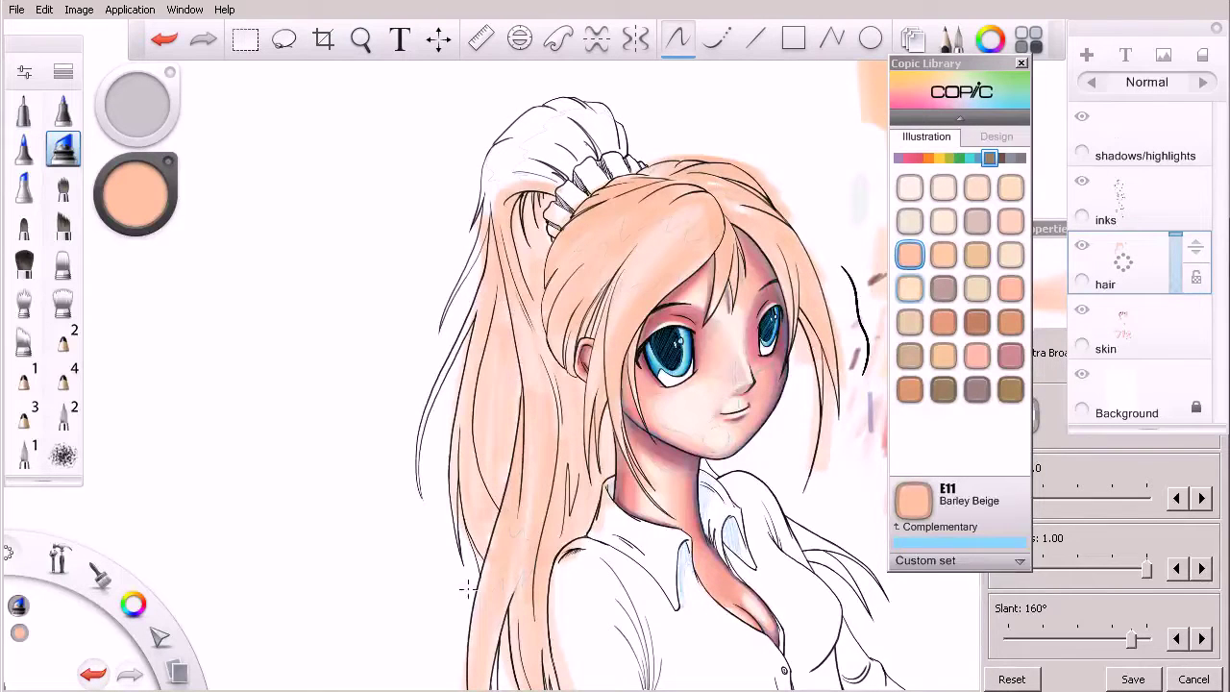
pyautogui.moveTo(508, 354); pyautogui.dragTo(485, 629)
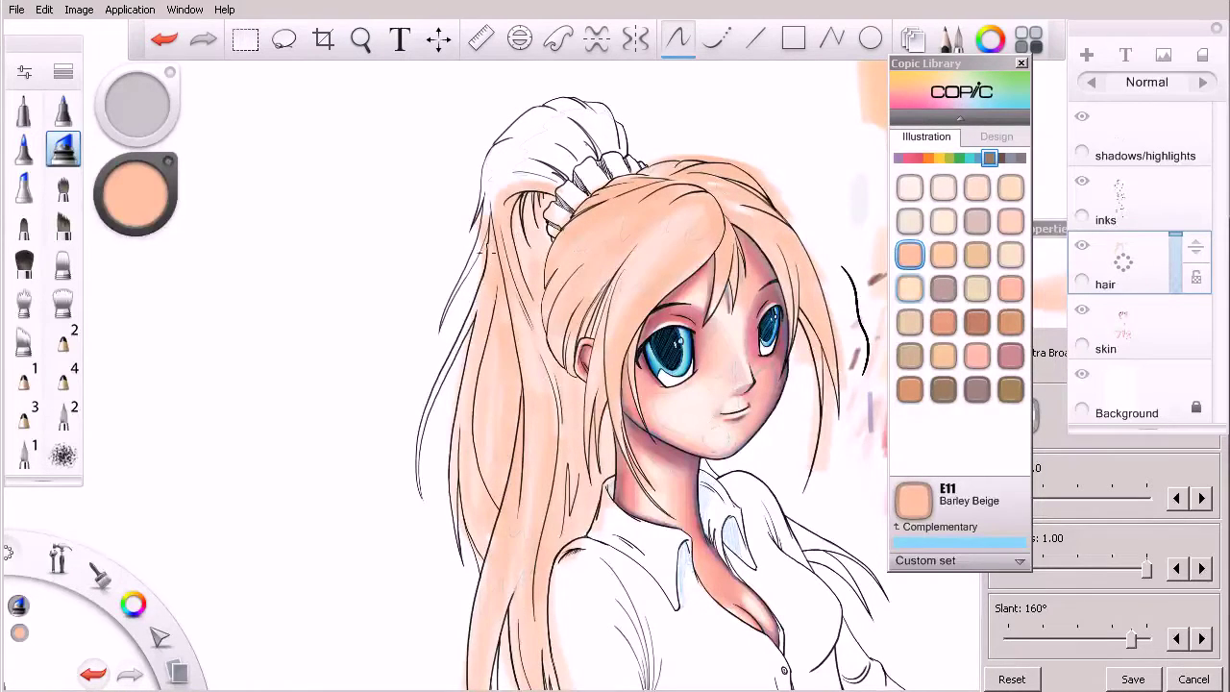
# Turn the canvas sideways and try E11 strokes across the crown of the ponytail above the hair tie.
pyautogui.press('space')
pyautogui.moveTo(513, 417); pyautogui.dragTo(666, 419)
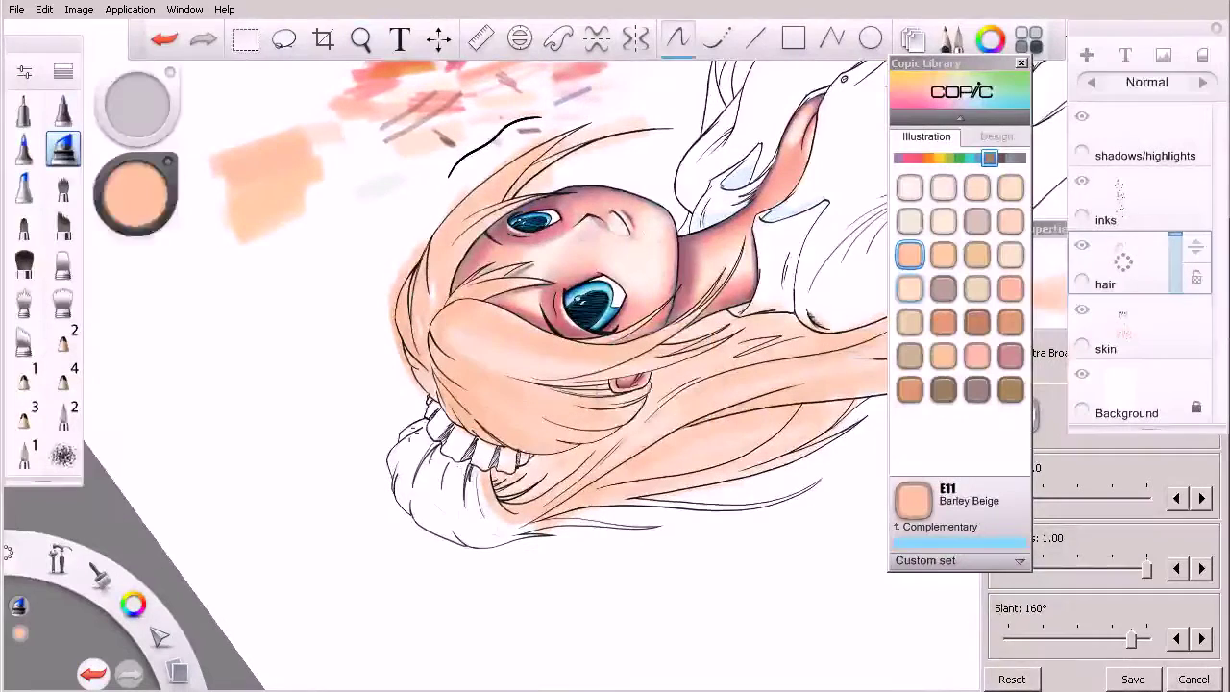
pyautogui.moveTo(424, 419)
pyautogui.mouseDown()
pyautogui.moveTo(394, 475)
pyautogui.moveTo(408, 541)
pyautogui.mouseUp()
pyautogui.moveTo(425, 443); pyautogui.dragTo(405, 530)
pyautogui.moveTo(440, 444); pyautogui.dragTo(421, 554)
pyautogui.moveTo(440, 445)
pyautogui.mouseDown()
pyautogui.moveTo(411, 557)
pyautogui.moveTo(423, 536)
pyautogui.mouseUp()
pyautogui.moveTo(450, 465)
pyautogui.mouseDown()
pyautogui.moveTo(442, 563)
pyautogui.moveTo(447, 549)
pyautogui.mouseUp()
pyautogui.hotkey('ctrl', 'z')
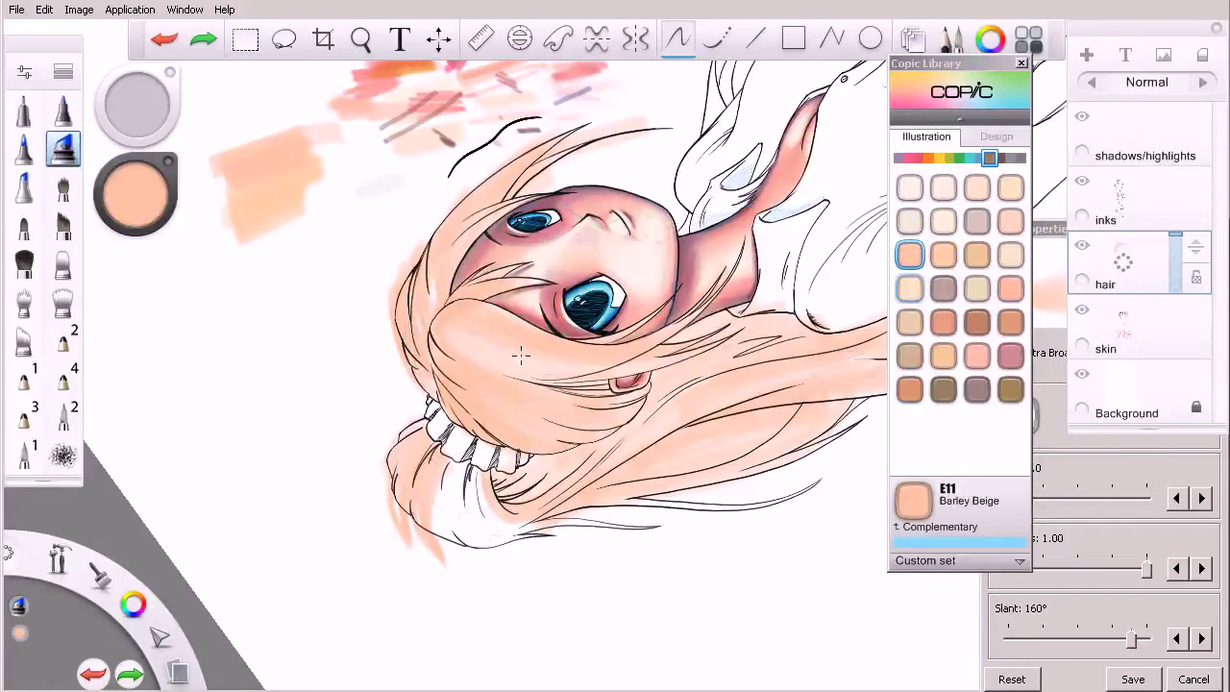
pyautogui.moveTo(337, 421); pyautogui.dragTo(357, 544)
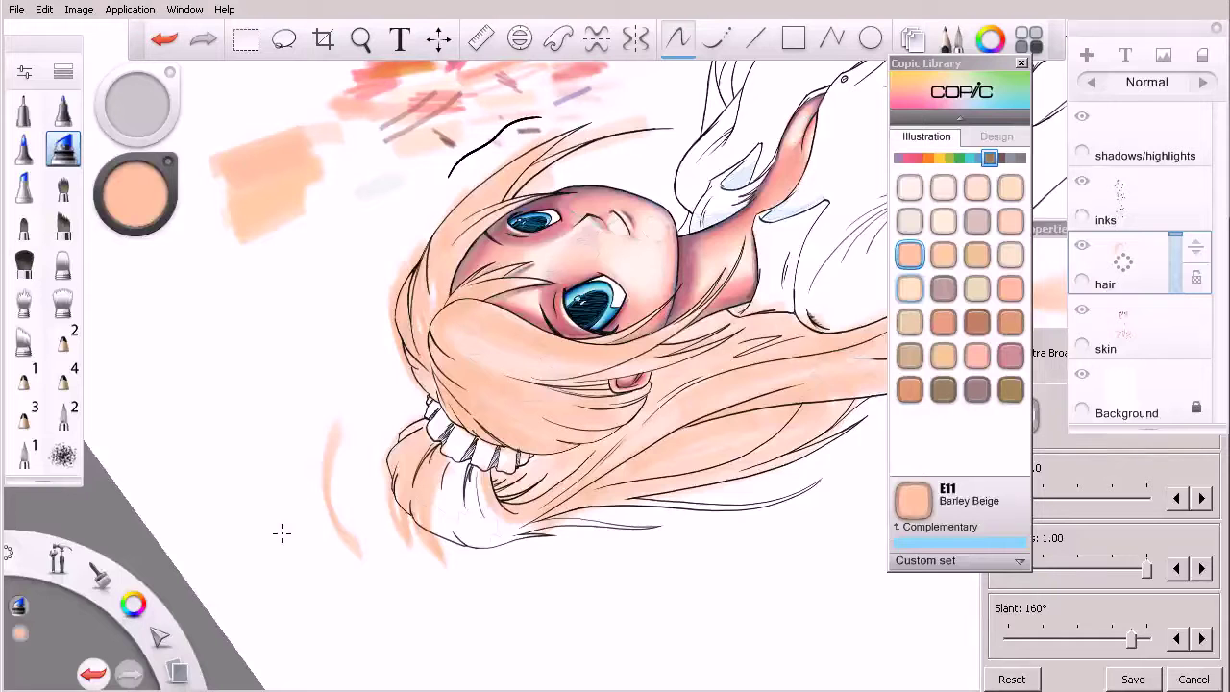
# Undo the trial strokes around the crown of the ponytail.
pyautogui.hotkey('ctrl', 'z')
pyautogui.hotkey('ctrl', 'z')
pyautogui.hotkey('ctrl', 'z')
pyautogui.hotkey('ctrl', 'z')
pyautogui.hotkey('ctrl', 'z')
pyautogui.hotkey('ctrl', 'z')
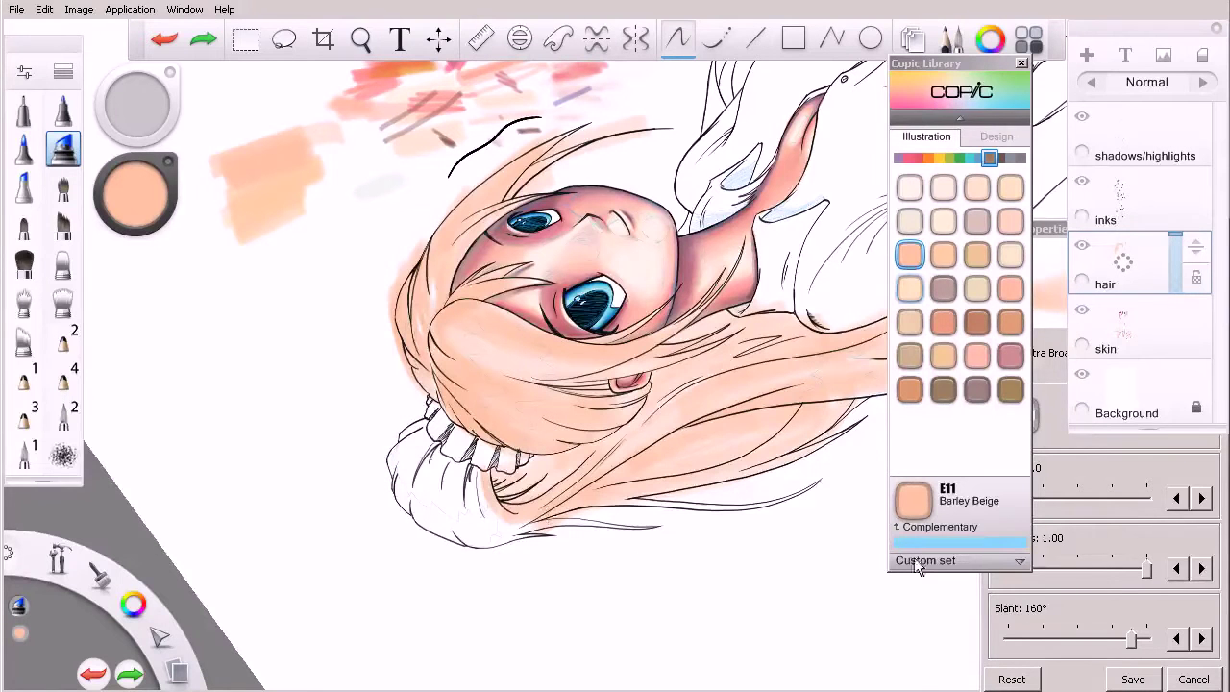
# Set the Copic Extra Broad Nib to size 67.0 and slant 36°.
pyautogui.click(1114, 542)
pyautogui.moveTo(1104, 231); pyautogui.dragTo(1097, 209)
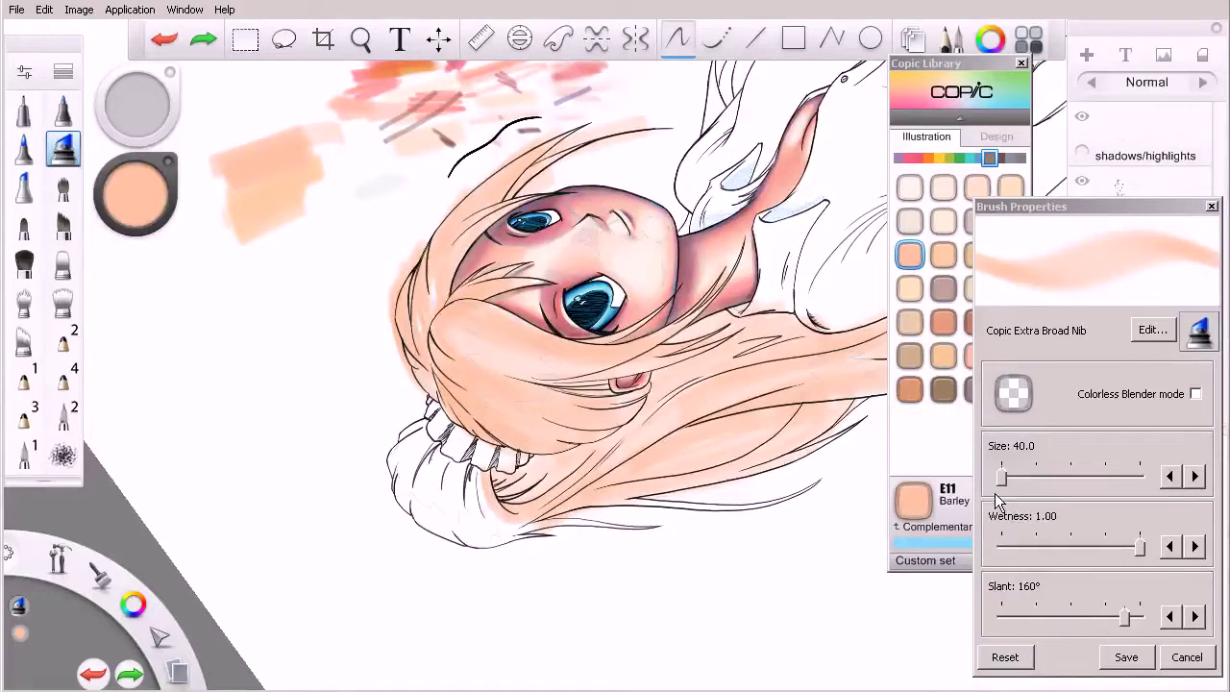
pyautogui.moveTo(1006, 473); pyautogui.dragTo(1031, 479)
pyautogui.moveTo(1124, 617); pyautogui.dragTo(1029, 618)
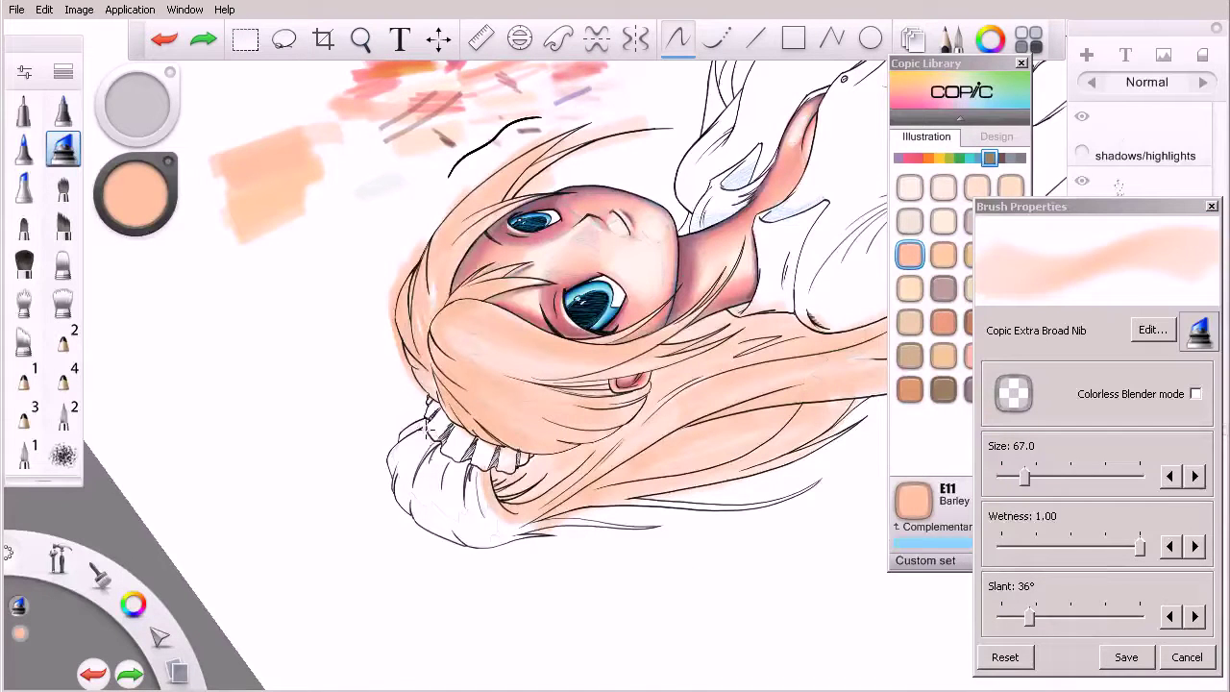
# Paint the crown of the ponytail above the hair tie with E11, following the curve of the hair.
pyautogui.moveTo(423, 440); pyautogui.dragTo(438, 486)
pyautogui.moveTo(437, 444); pyautogui.dragTo(415, 530)
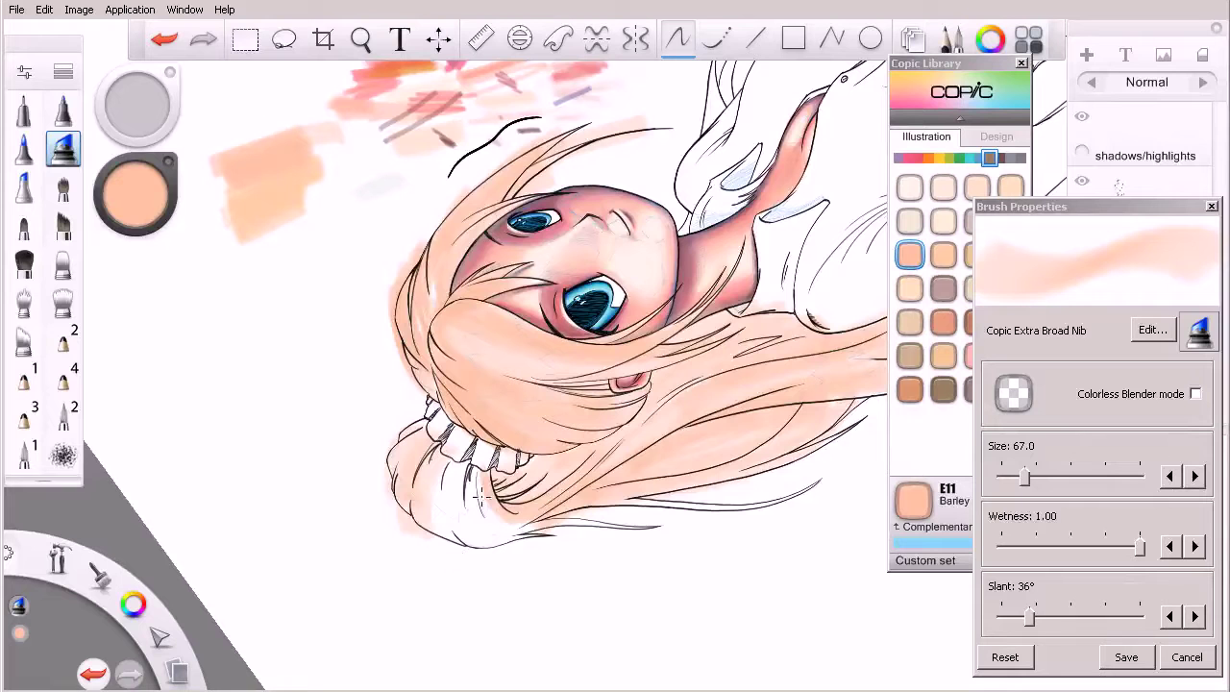
pyautogui.moveTo(431, 457); pyautogui.dragTo(488, 557)
pyautogui.moveTo(461, 472); pyautogui.dragTo(518, 562)
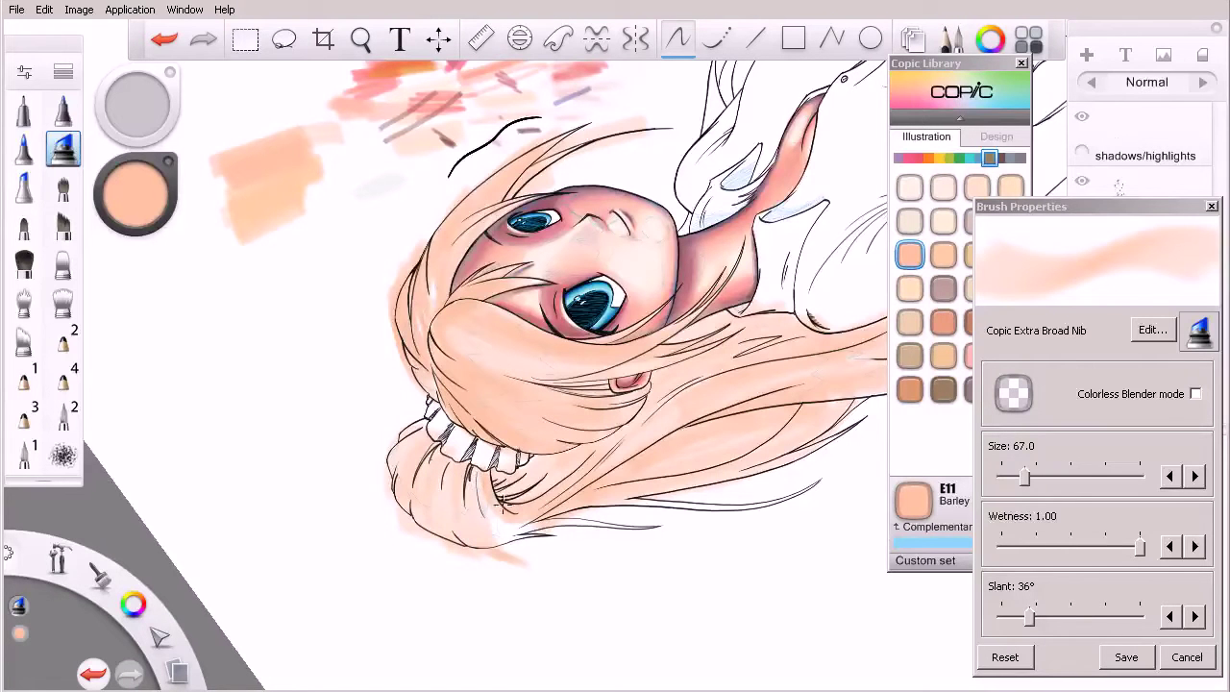
# Change the nib slant to 61° and colour the rest of the ponytail's bend and its thin outer strands.
pyautogui.moveTo(1045, 617)
pyautogui.mouseDown()
pyautogui.moveTo(1018, 618)
pyautogui.moveTo(1048, 618)
pyautogui.mouseUp()
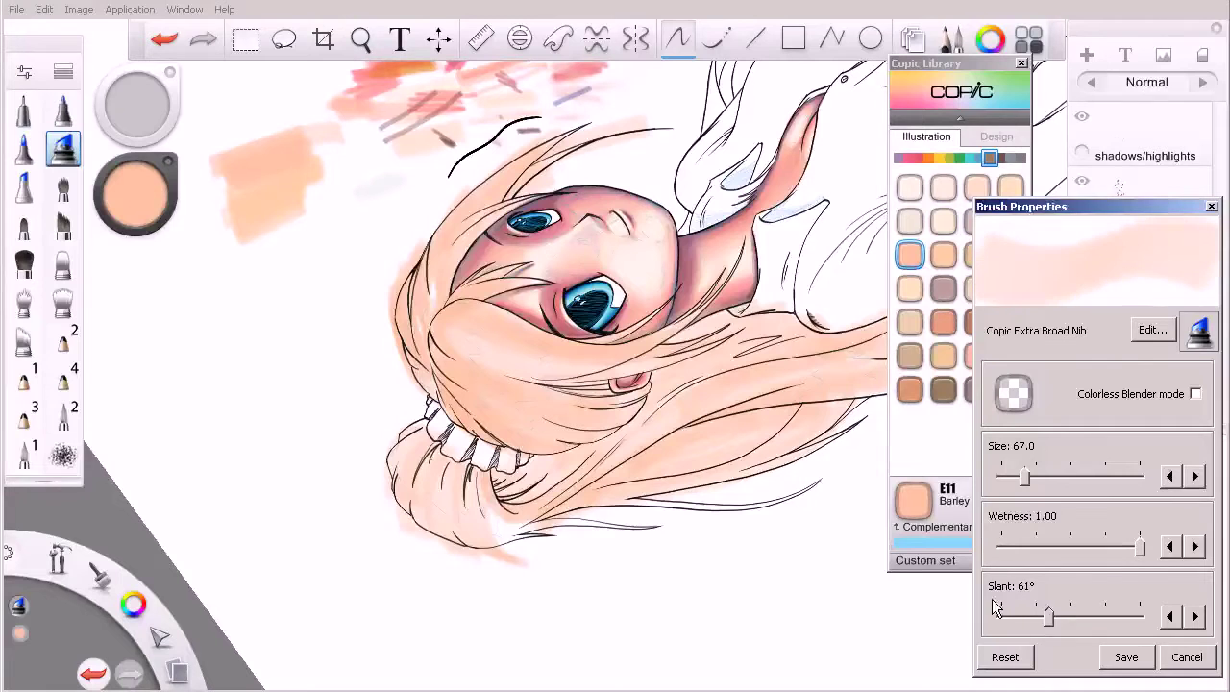
pyautogui.moveTo(479, 475); pyautogui.dragTo(576, 552)
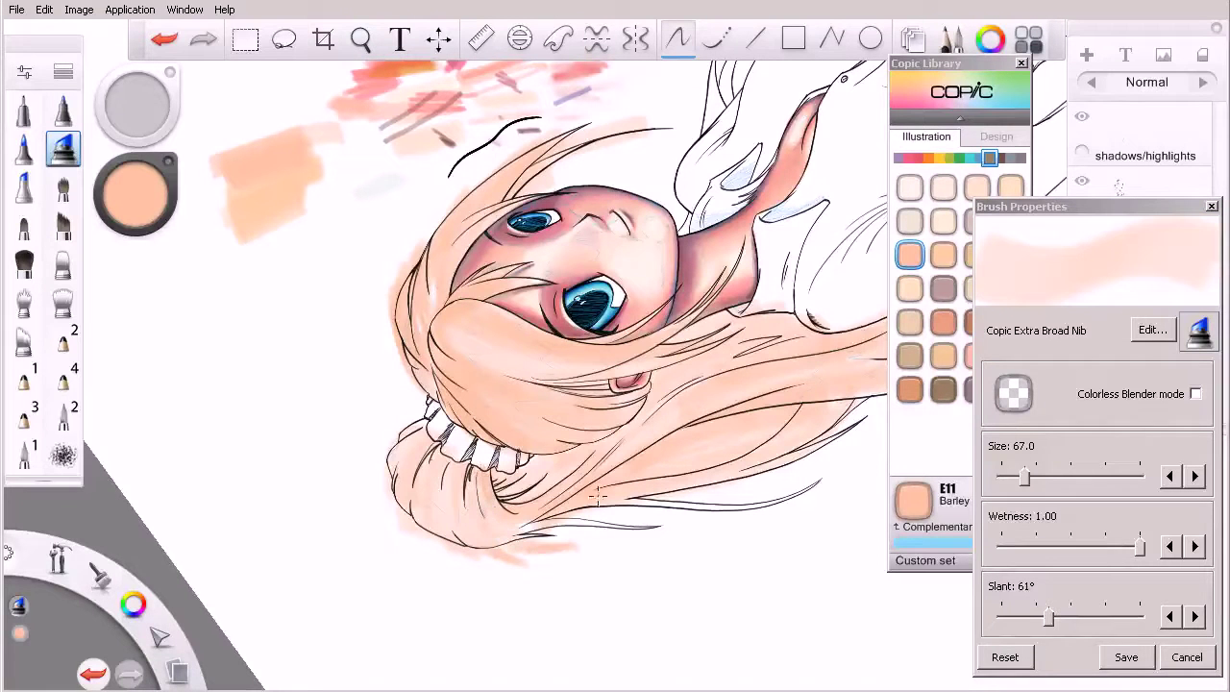
pyautogui.moveTo(484, 478); pyautogui.dragTo(660, 490)
pyautogui.moveTo(530, 526); pyautogui.dragTo(673, 543)
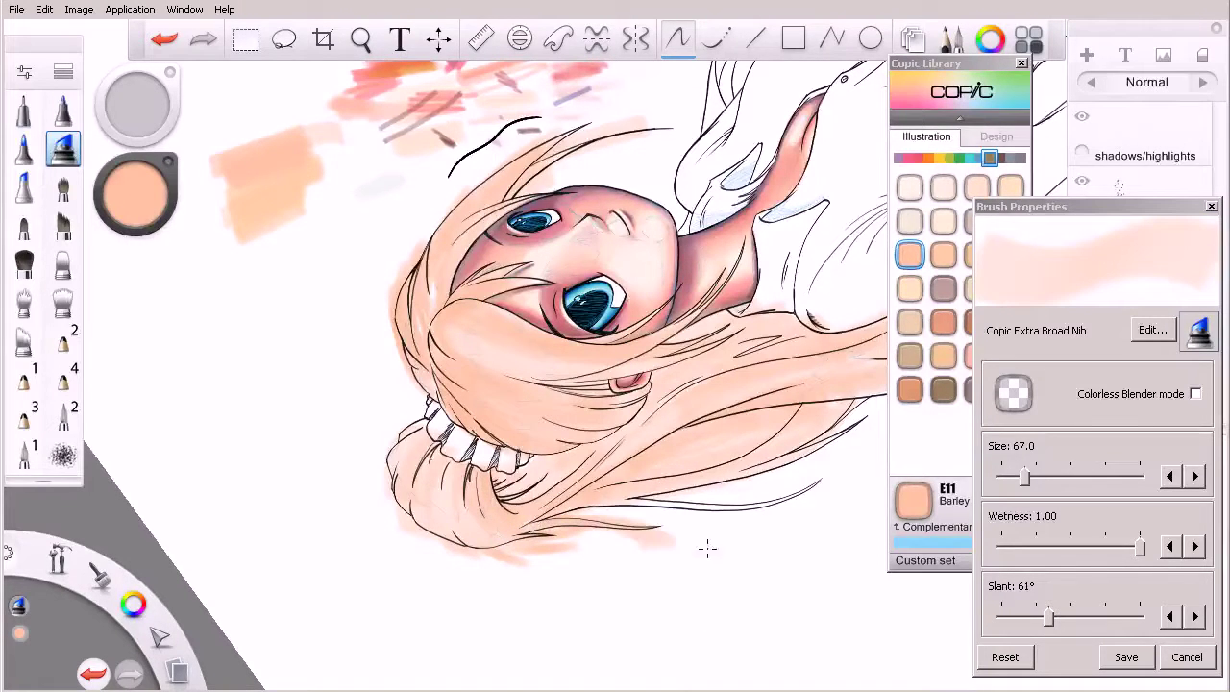
pyautogui.moveTo(622, 510); pyautogui.dragTo(821, 495)
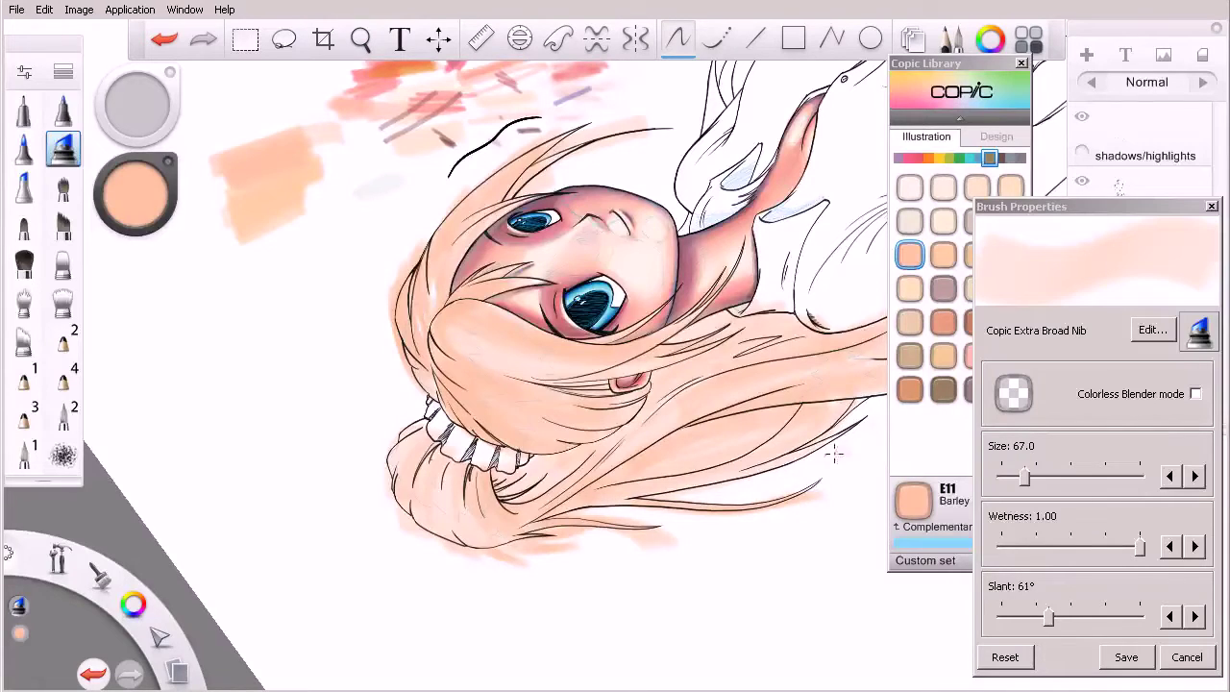
# Straighten the canvas and erase the colour spilling outside the ponytail's crown and thin outer strands with the Pressure Sensitive Eraser.
pyautogui.press('space')
pyautogui.moveTo(770, 486); pyautogui.dragTo(531, 400)
pyautogui.press('space')
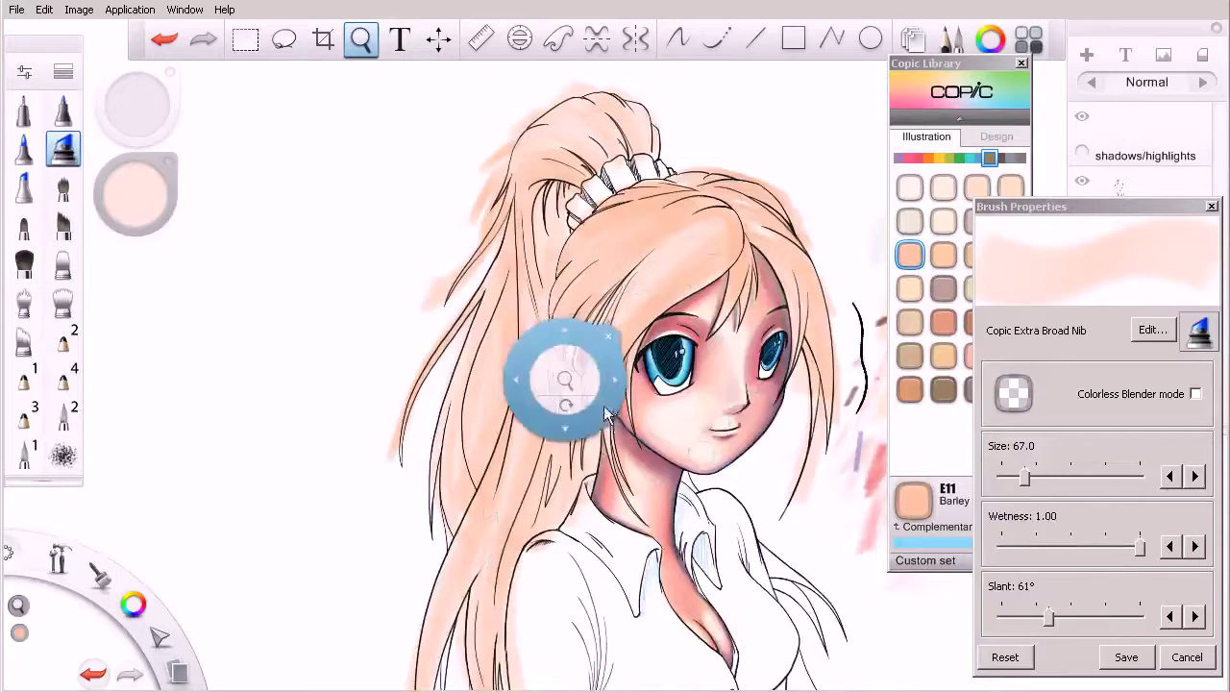
pyautogui.moveTo(609, 378); pyautogui.dragTo(603, 442)
pyautogui.press('e')
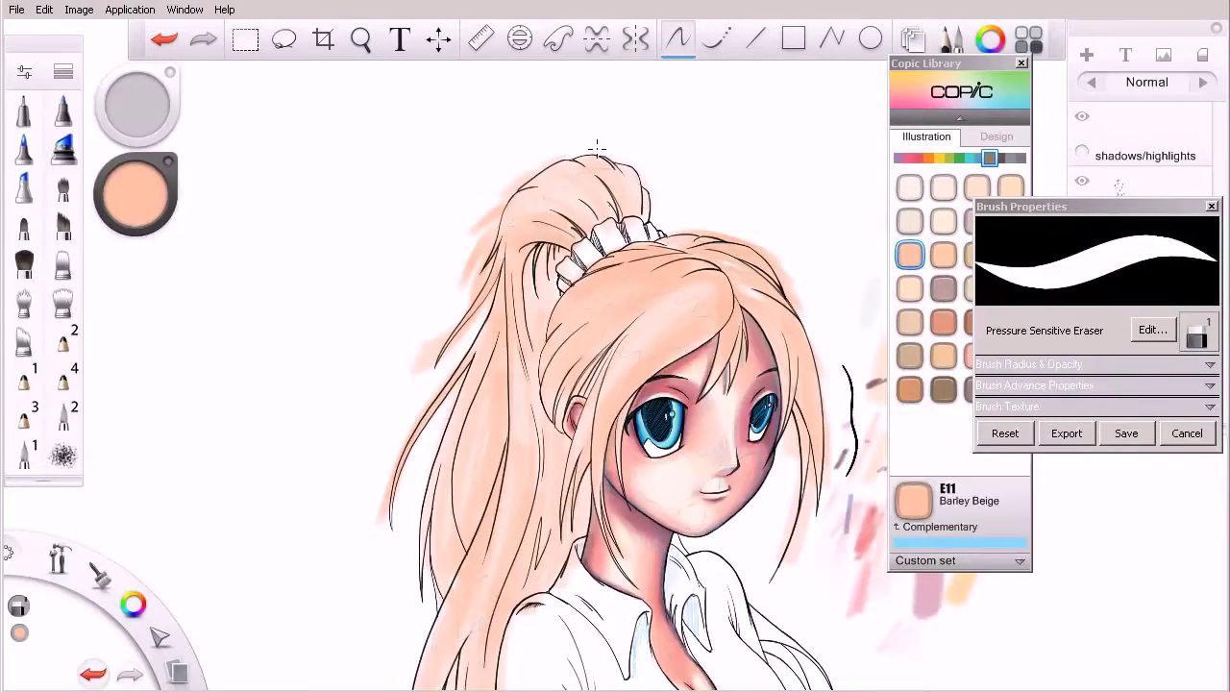
pyautogui.moveTo(547, 161)
pyautogui.mouseDown()
pyautogui.moveTo(475, 228)
pyautogui.moveTo(484, 188)
pyautogui.moveTo(499, 198)
pyautogui.moveTo(490, 233)
pyautogui.mouseUp()
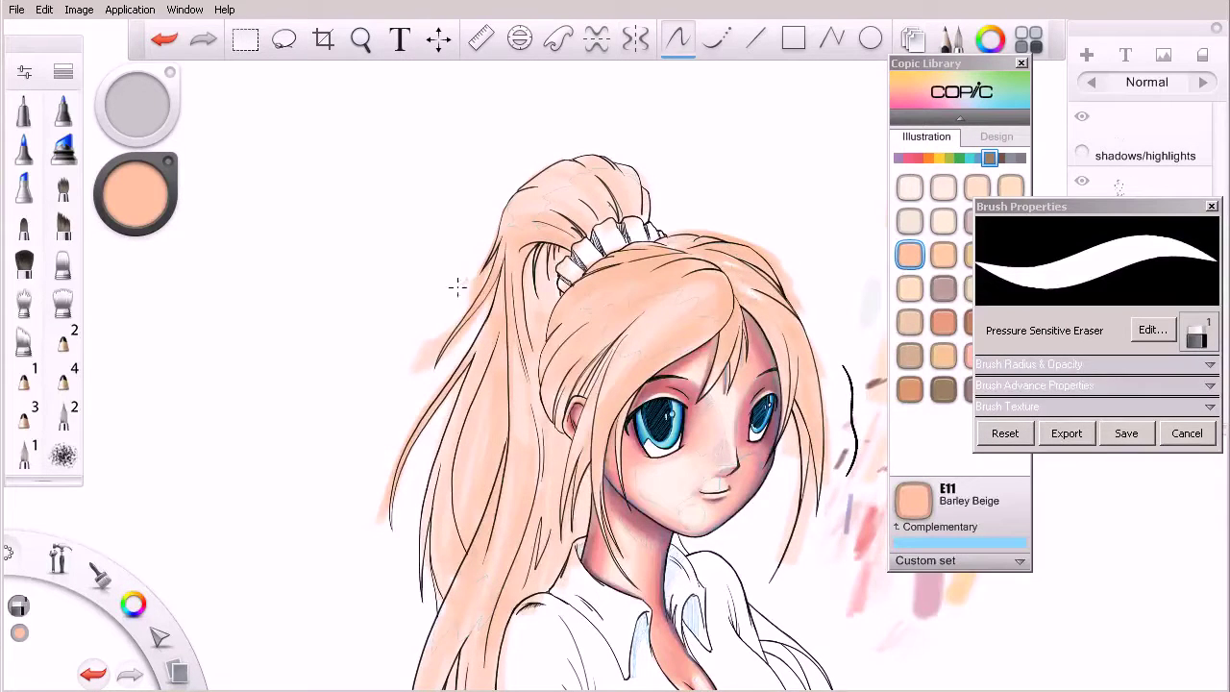
pyautogui.moveTo(464, 278)
pyautogui.mouseDown()
pyautogui.moveTo(490, 261)
pyautogui.moveTo(472, 294)
pyautogui.moveTo(489, 255)
pyautogui.mouseUp()
pyautogui.moveTo(454, 308); pyautogui.dragTo(412, 373)
pyautogui.moveTo(397, 489); pyautogui.dragTo(390, 517)
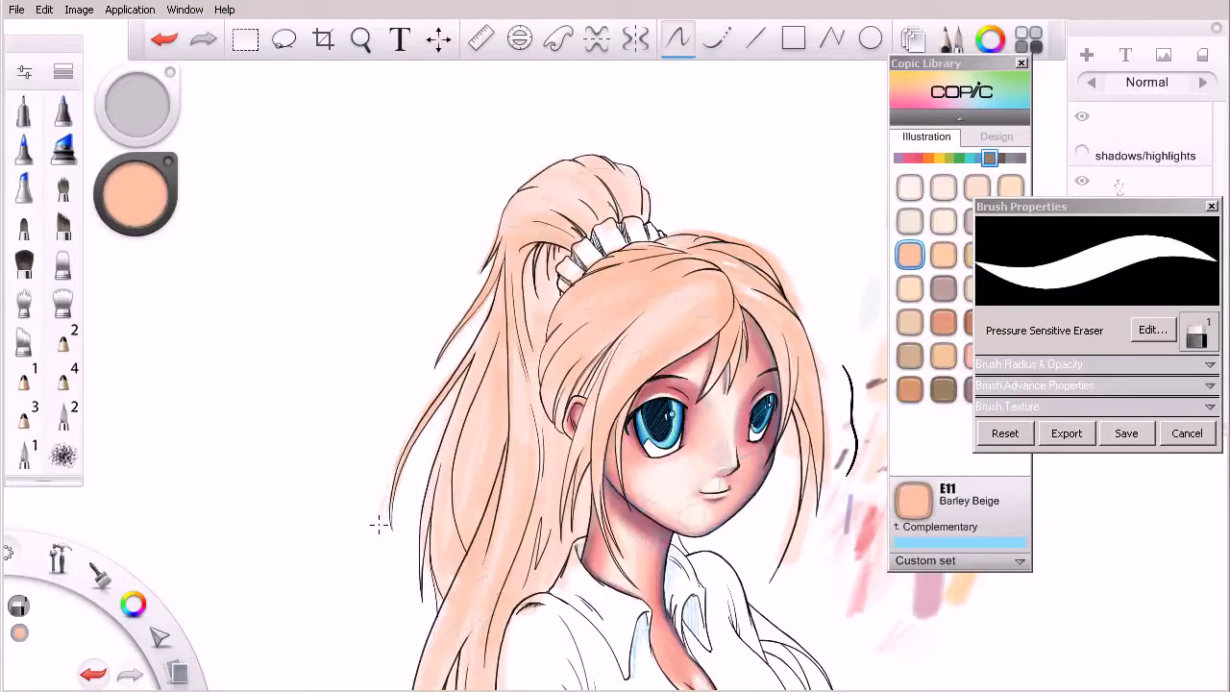
# Erase the spilled colour along the lower ponytail's outer edge and around the top of the head above the fringe.
pyautogui.press('space')
pyautogui.moveTo(579, 370); pyautogui.dragTo(581, 429)
pyautogui.moveTo(581, 428)
pyautogui.mouseDown()
pyautogui.moveTo(565, 368)
pyautogui.moveTo(521, 317)
pyautogui.mouseUp()
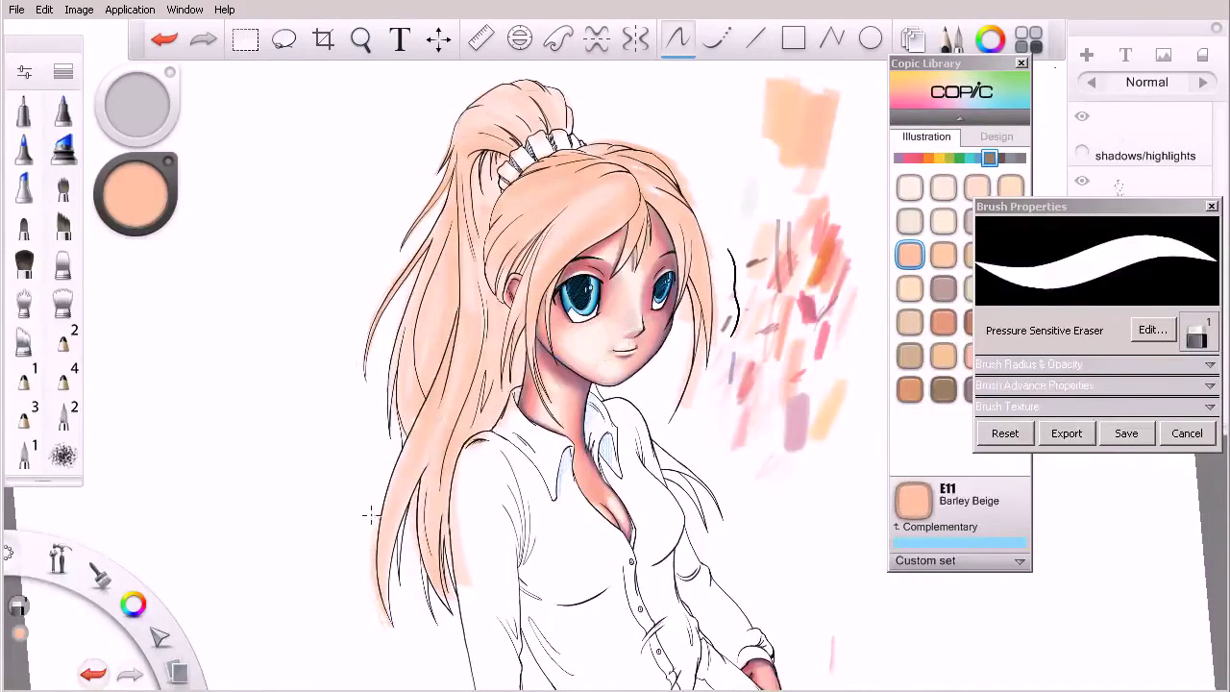
pyautogui.moveTo(371, 541); pyautogui.dragTo(371, 576)
pyautogui.moveTo(667, 155); pyautogui.dragTo(690, 193)
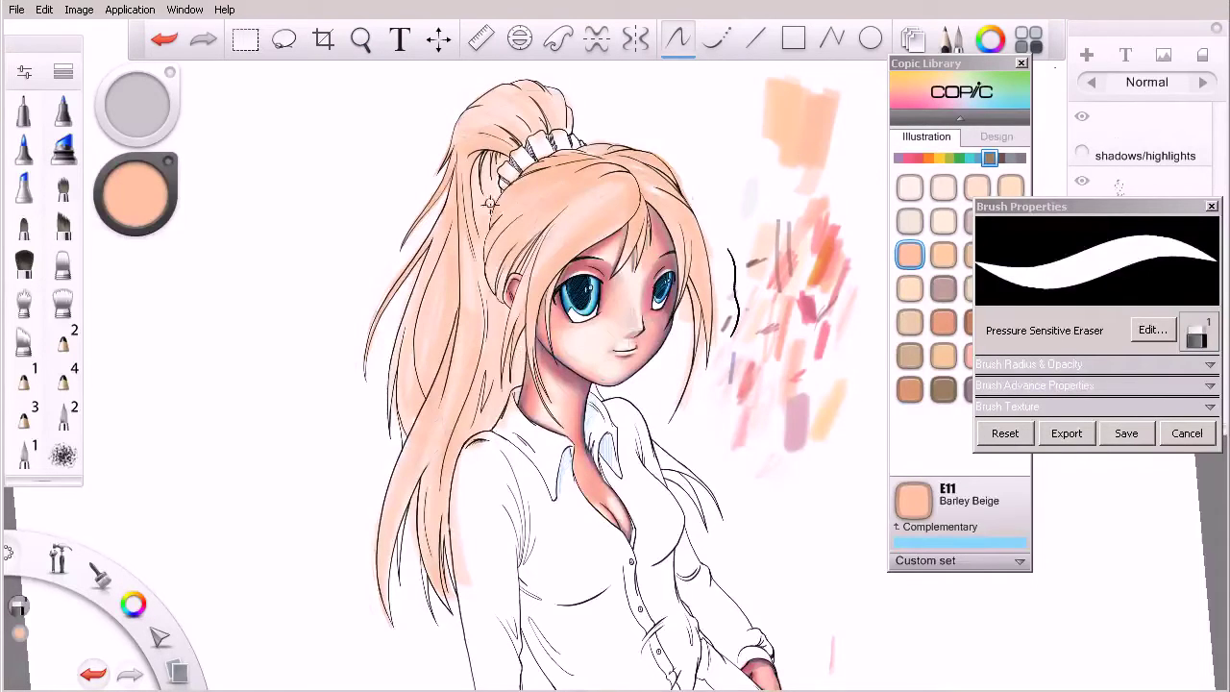
# Enlarge the eraser to 30.5 and erase white highlight patches into the fringe and the top of the hair.
pyautogui.press('space')
pyautogui.moveTo(652, 392); pyautogui.dragTo(605, 465)
pyautogui.press('space')
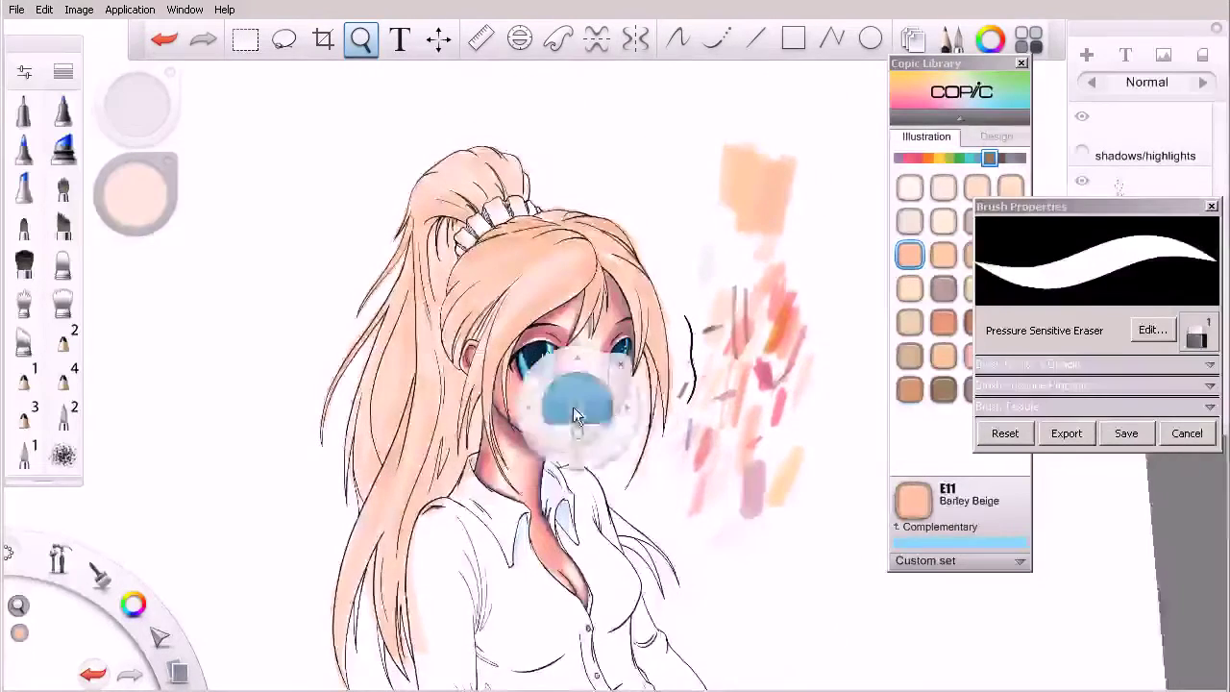
pyautogui.moveTo(578, 412); pyautogui.dragTo(634, 413)
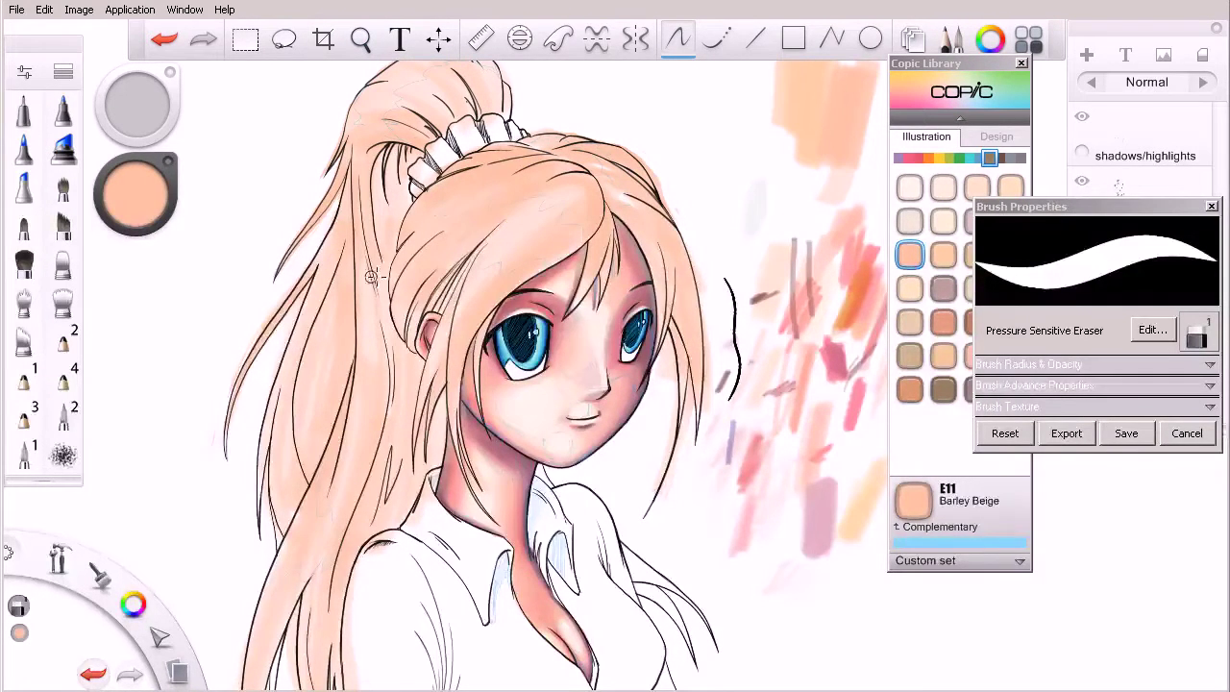
pyautogui.press(']')
pyautogui.press(']')
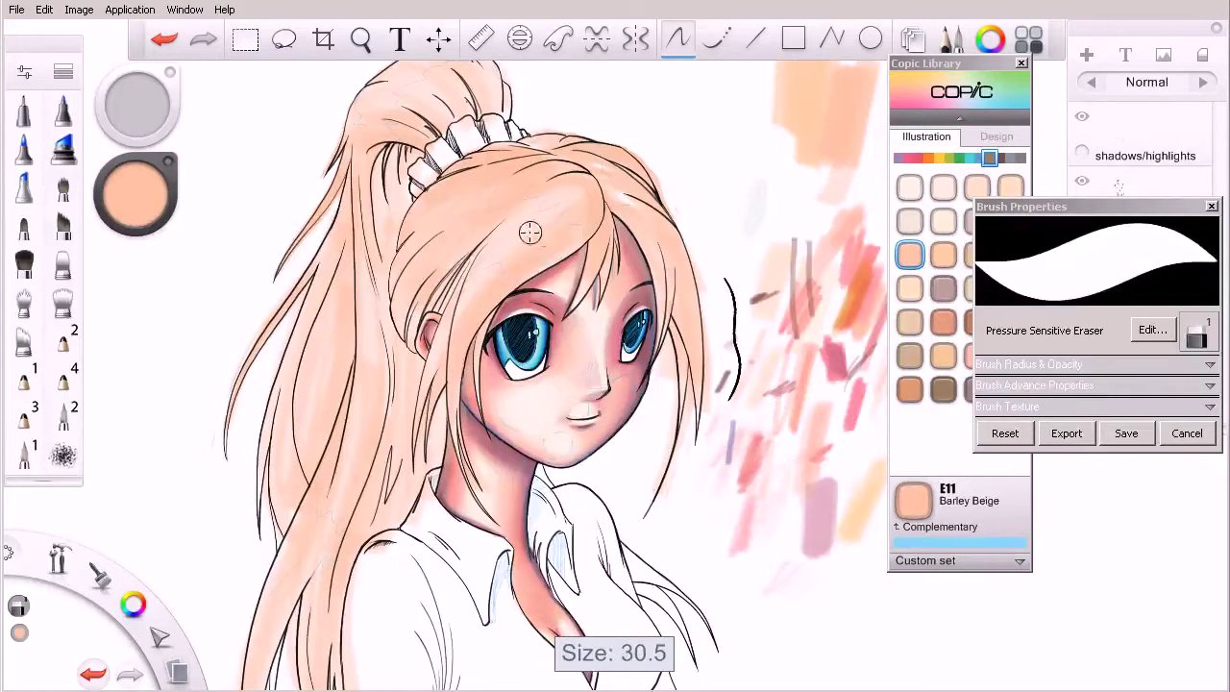
pyautogui.moveTo(558, 252)
pyautogui.mouseDown()
pyautogui.moveTo(576, 246)
pyautogui.moveTo(534, 242)
pyautogui.moveTo(560, 224)
pyautogui.moveTo(530, 207)
pyautogui.moveTo(467, 252)
pyautogui.moveTo(497, 214)
pyautogui.moveTo(471, 236)
pyautogui.moveTo(488, 199)
pyautogui.moveTo(448, 200)
pyautogui.moveTo(485, 159)
pyautogui.mouseUp()
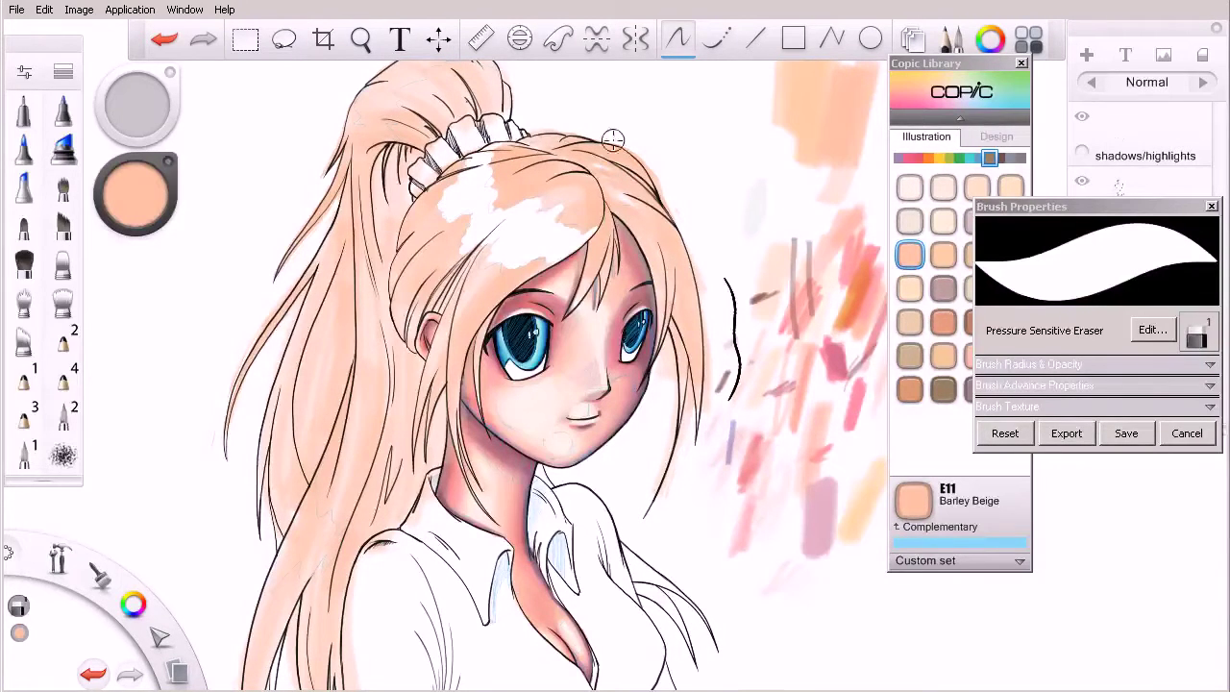
pyautogui.moveTo(661, 184)
pyautogui.mouseDown()
pyautogui.moveTo(634, 208)
pyautogui.moveTo(674, 223)
pyautogui.moveTo(582, 126)
pyautogui.moveTo(505, 110)
pyautogui.mouseUp()
pyautogui.press('space')
pyautogui.press('space')
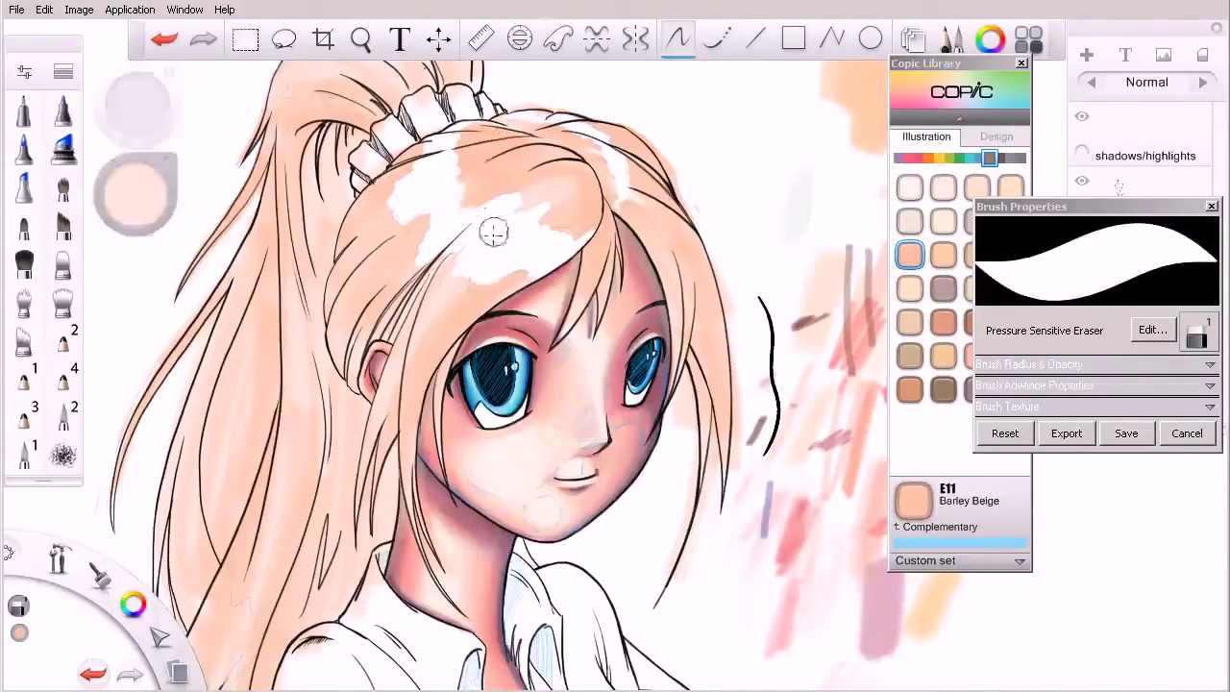
# Erase white highlight patches into the ponytail's crown and into its lower length beside the shoulder.
pyautogui.moveTo(536, 266); pyautogui.dragTo(568, 379)
pyautogui.moveTo(489, 139)
pyautogui.mouseDown()
pyautogui.moveTo(444, 117)
pyautogui.moveTo(365, 142)
pyautogui.moveTo(327, 203)
pyautogui.moveTo(363, 230)
pyautogui.mouseUp()
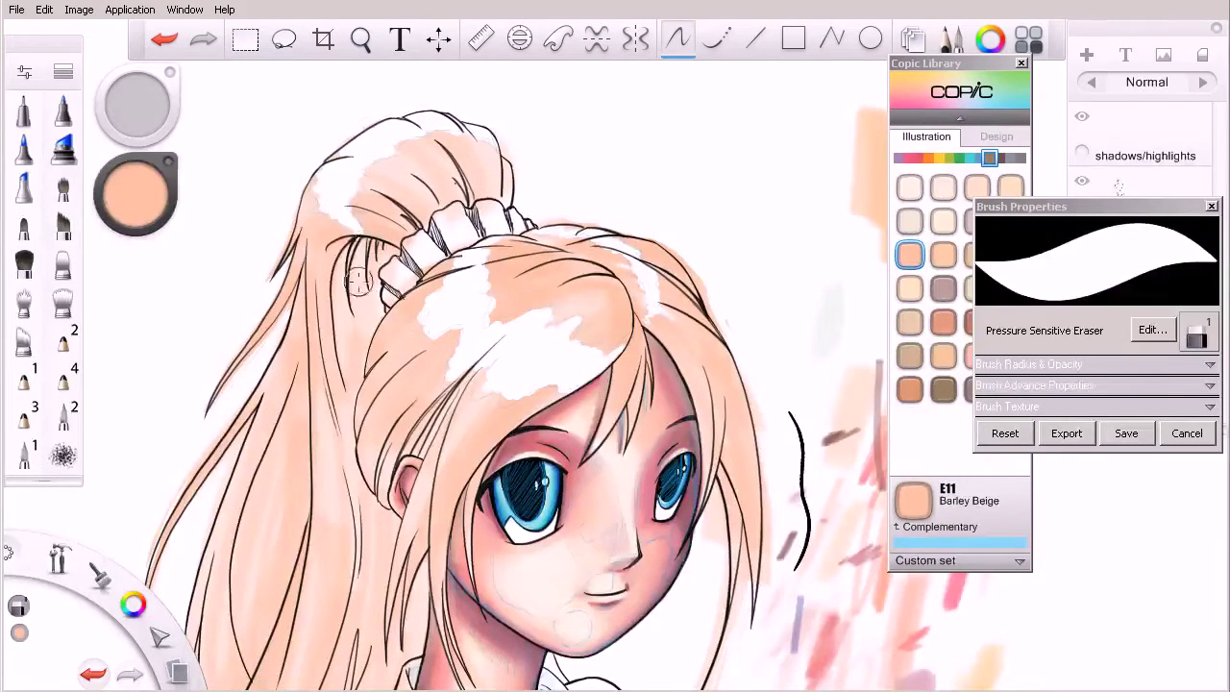
pyautogui.press('space')
pyautogui.moveTo(445, 478); pyautogui.dragTo(572, 180)
pyautogui.moveTo(404, 434)
pyautogui.mouseDown()
pyautogui.moveTo(375, 403)
pyautogui.moveTo(355, 442)
pyautogui.moveTo(380, 393)
pyautogui.moveTo(380, 451)
pyautogui.moveTo(398, 423)
pyautogui.moveTo(404, 448)
pyautogui.moveTo(422, 434)
pyautogui.moveTo(422, 449)
pyautogui.mouseUp()
pyautogui.press('space')
pyautogui.moveTo(677, 380)
pyautogui.mouseDown()
pyautogui.moveTo(637, 446)
pyautogui.moveTo(721, 383)
pyautogui.moveTo(659, 461)
pyautogui.mouseUp()
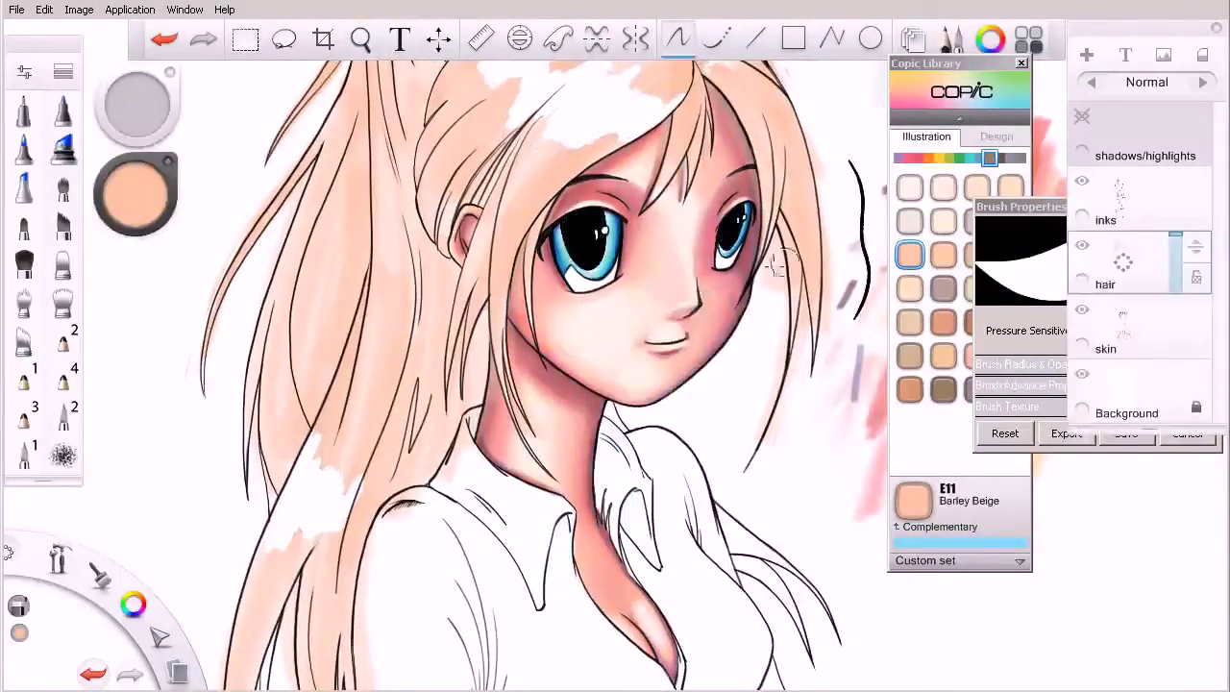
pyautogui.press('space')
pyautogui.moveTo(699, 336)
pyautogui.mouseDown()
pyautogui.moveTo(650, 383)
pyautogui.moveTo(609, 459)
pyautogui.mouseUp()
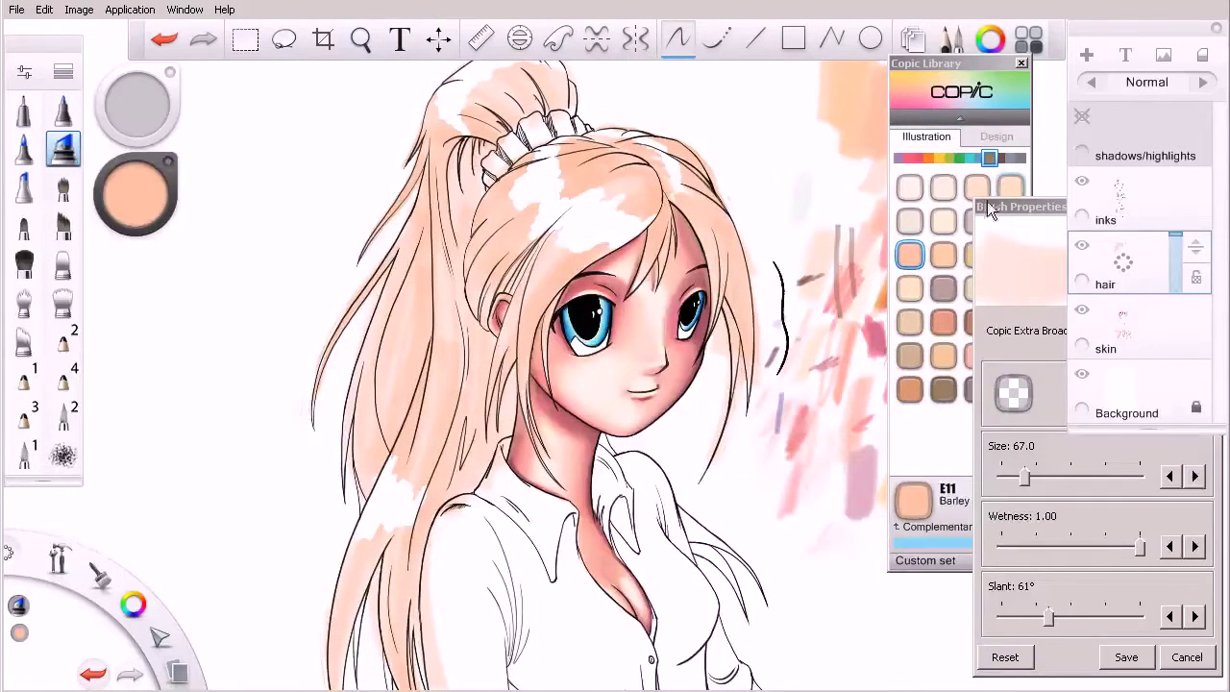
# Tint the erased hair highlights with E0000 Floral White using the Copic Extra Broad Nib at size 42 and slant 111°.
pyautogui.click(911, 188)
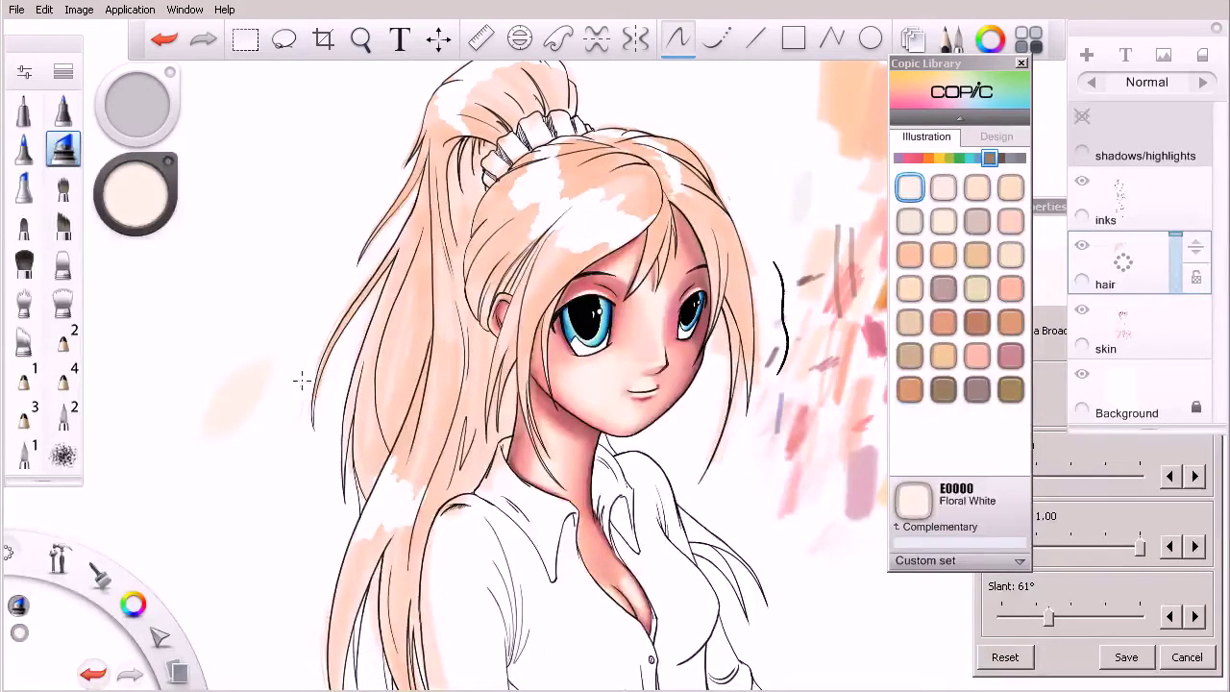
pyautogui.press('[')
pyautogui.press('[')
pyautogui.moveTo(1047, 618); pyautogui.dragTo(1091, 622)
pyautogui.moveTo(600, 251); pyautogui.dragTo(649, 211)
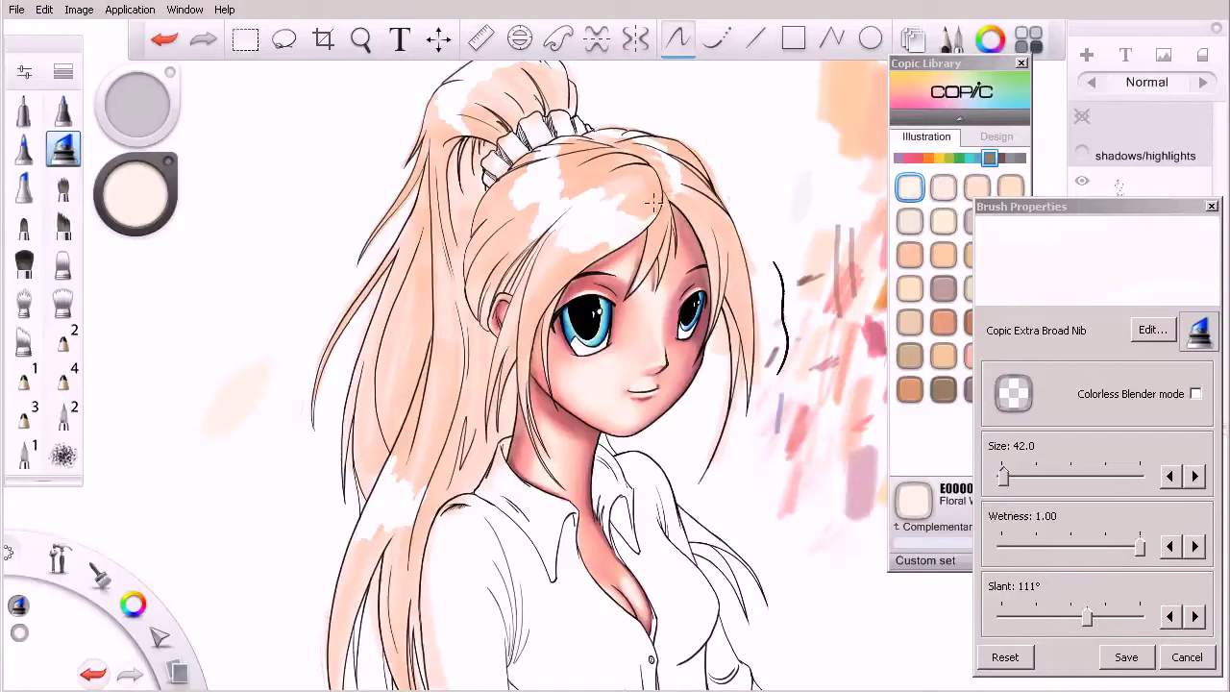
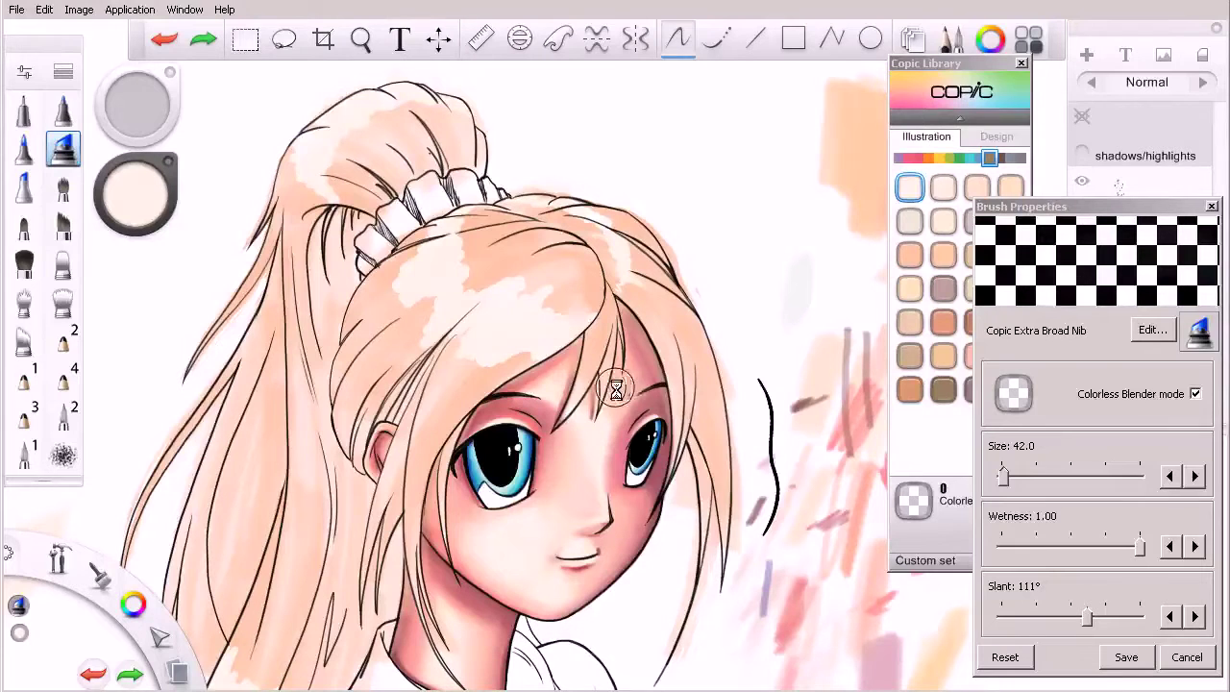
# Soften the highlight edges in the fringe and ponytail crown with the Copic Medium Broad Nib, size 10, in Colorless Blender mode.
pyautogui.click(24, 185)
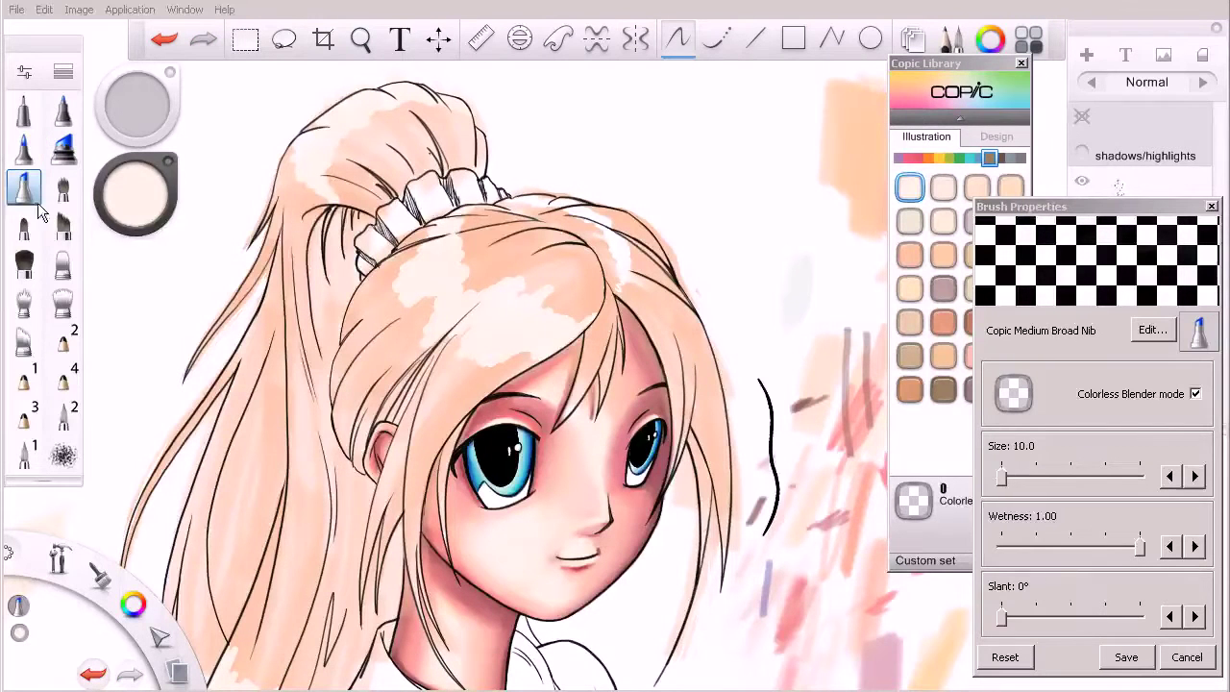
pyautogui.hotkey('ctrl', 'z')
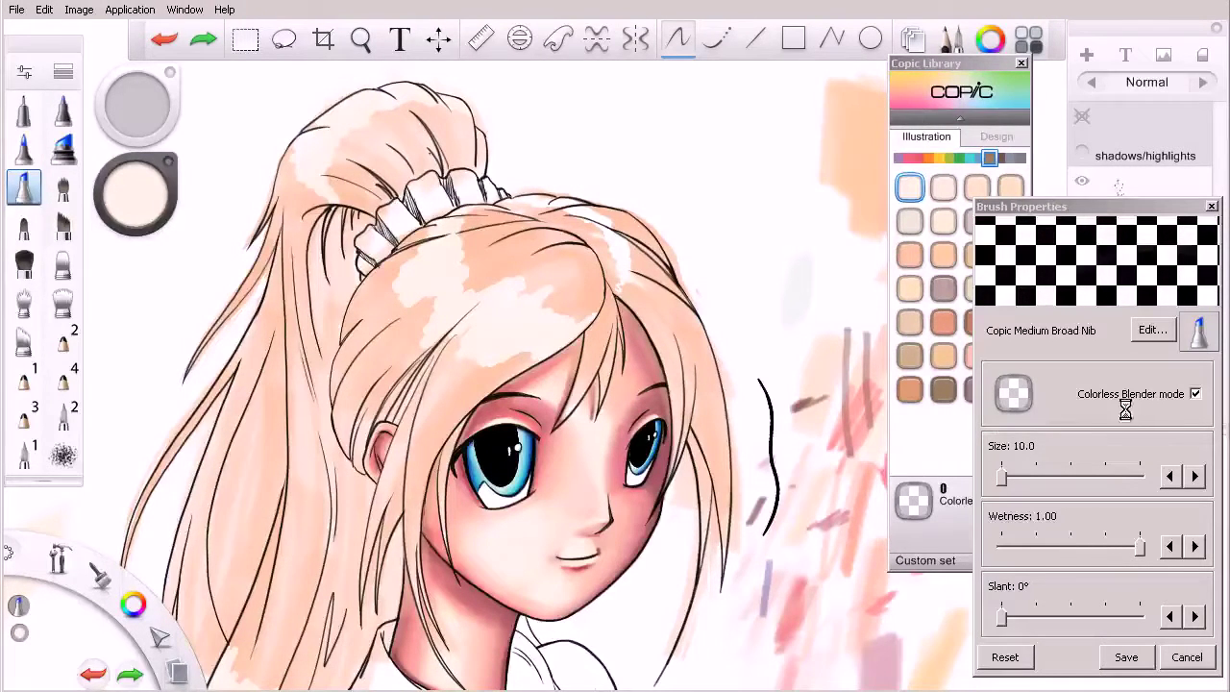
pyautogui.moveTo(599, 303); pyautogui.dragTo(590, 307)
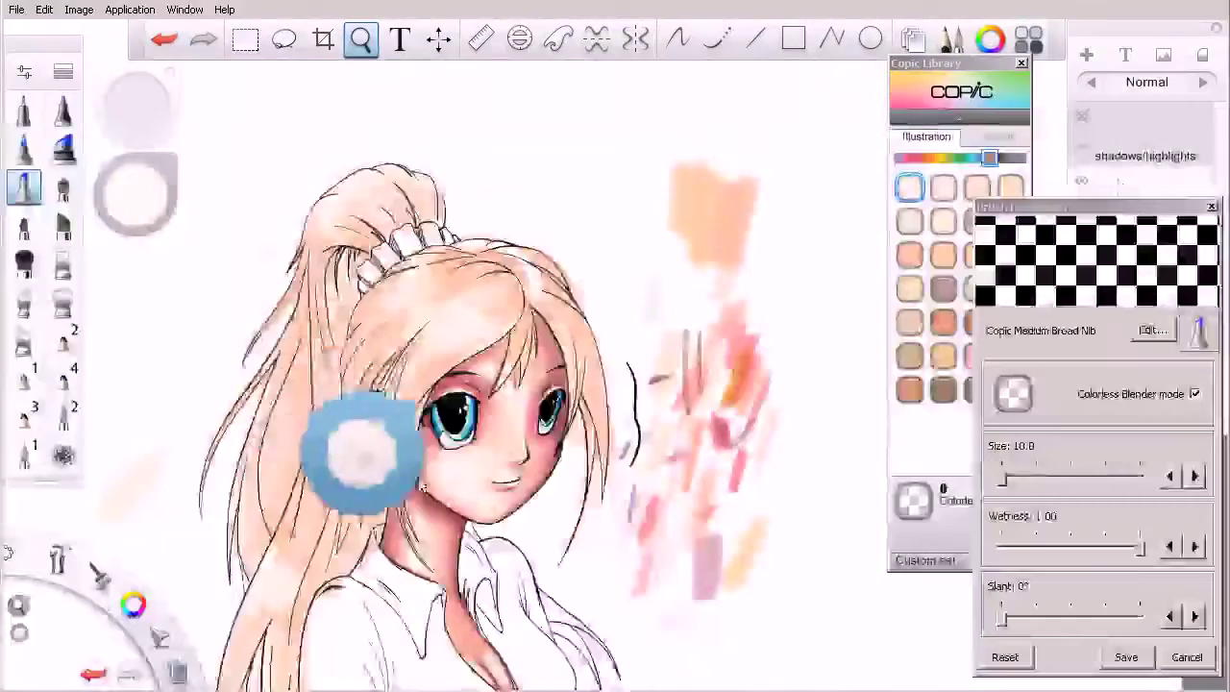
# Blend the highlight beside the hair parting, on the far side of the head, into the surrounding beige.
pyautogui.moveTo(423, 488); pyautogui.dragTo(435, 404)
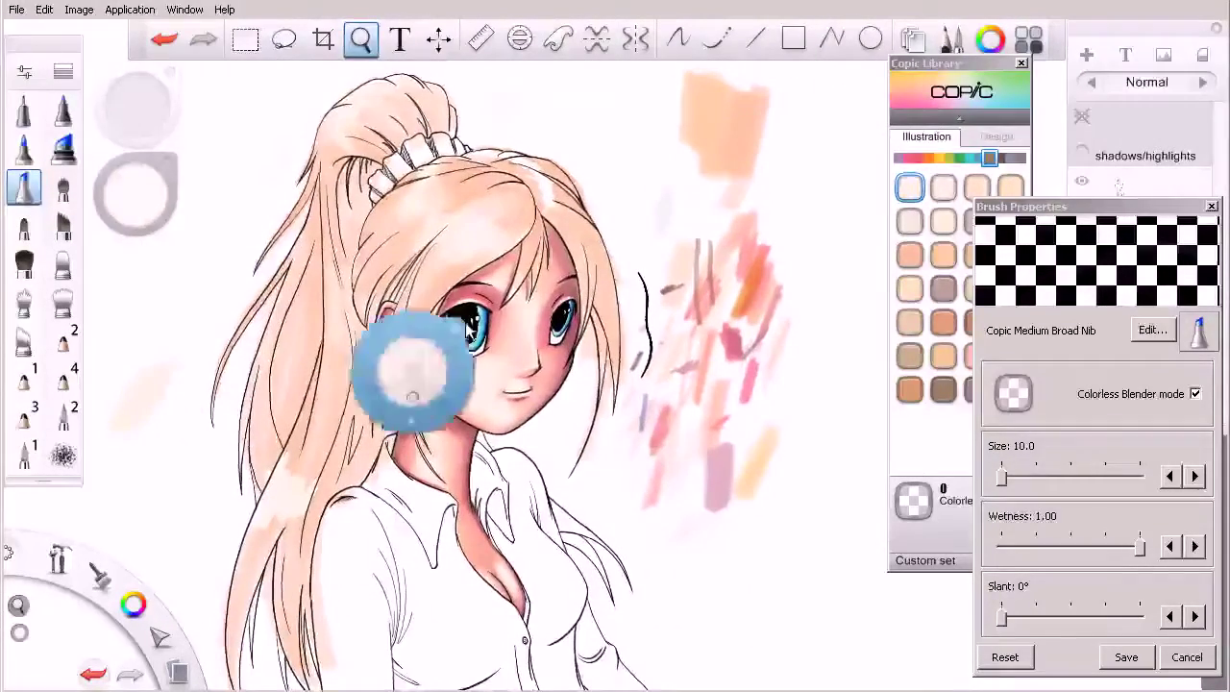
pyautogui.press('space')
pyautogui.moveTo(578, 227); pyautogui.dragTo(626, 203)
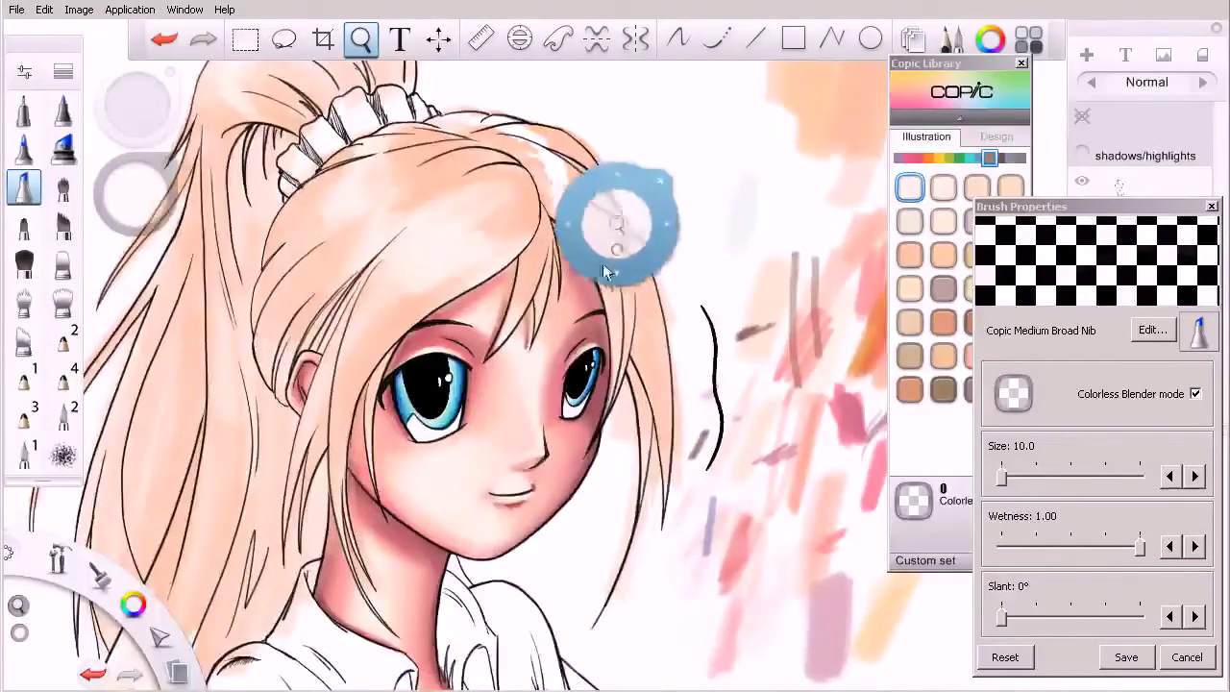
pyautogui.moveTo(605, 266); pyautogui.dragTo(588, 332)
pyautogui.moveTo(539, 269)
pyautogui.mouseDown()
pyautogui.moveTo(549, 277)
pyautogui.moveTo(567, 258)
pyautogui.moveTo(561, 215)
pyautogui.moveTo(550, 227)
pyautogui.moveTo(560, 254)
pyautogui.mouseUp()
pyautogui.moveTo(540, 212)
pyautogui.mouseDown()
pyautogui.moveTo(472, 182)
pyautogui.moveTo(433, 191)
pyautogui.moveTo(519, 203)
pyautogui.mouseUp()
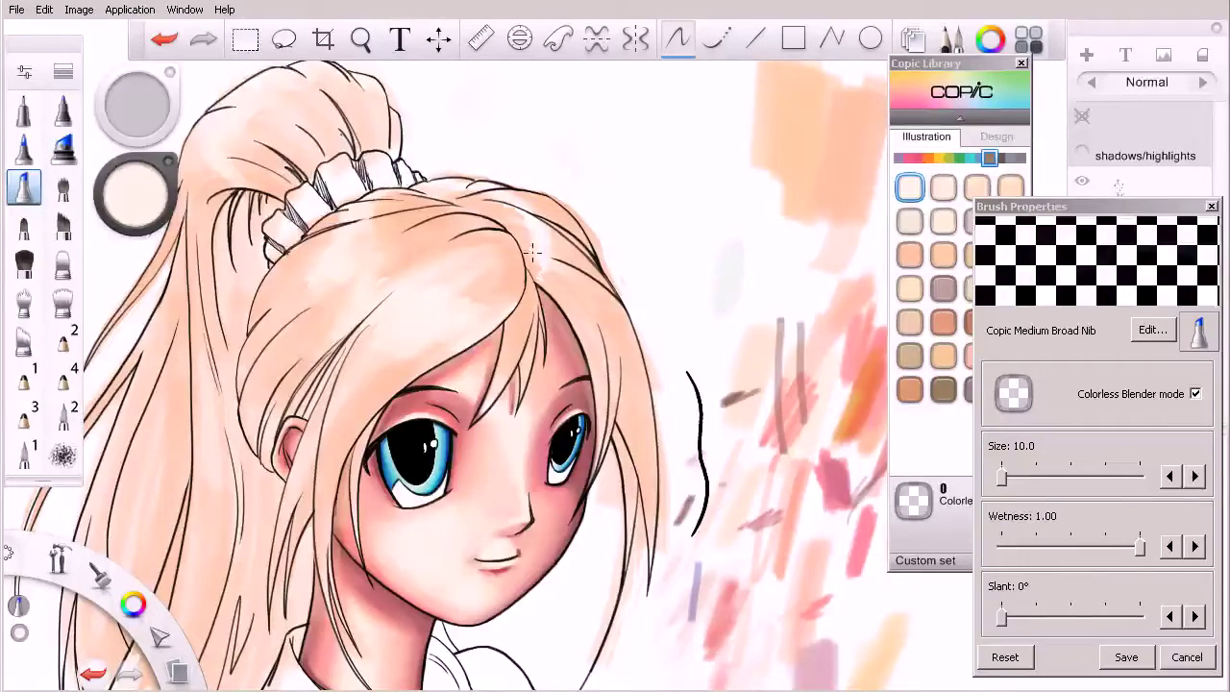
# Blend the highlight on the lower ponytail beside the shoulder into the surrounding hair colour.
pyautogui.press('space')
pyautogui.moveTo(480, 343); pyautogui.dragTo(510, 327)
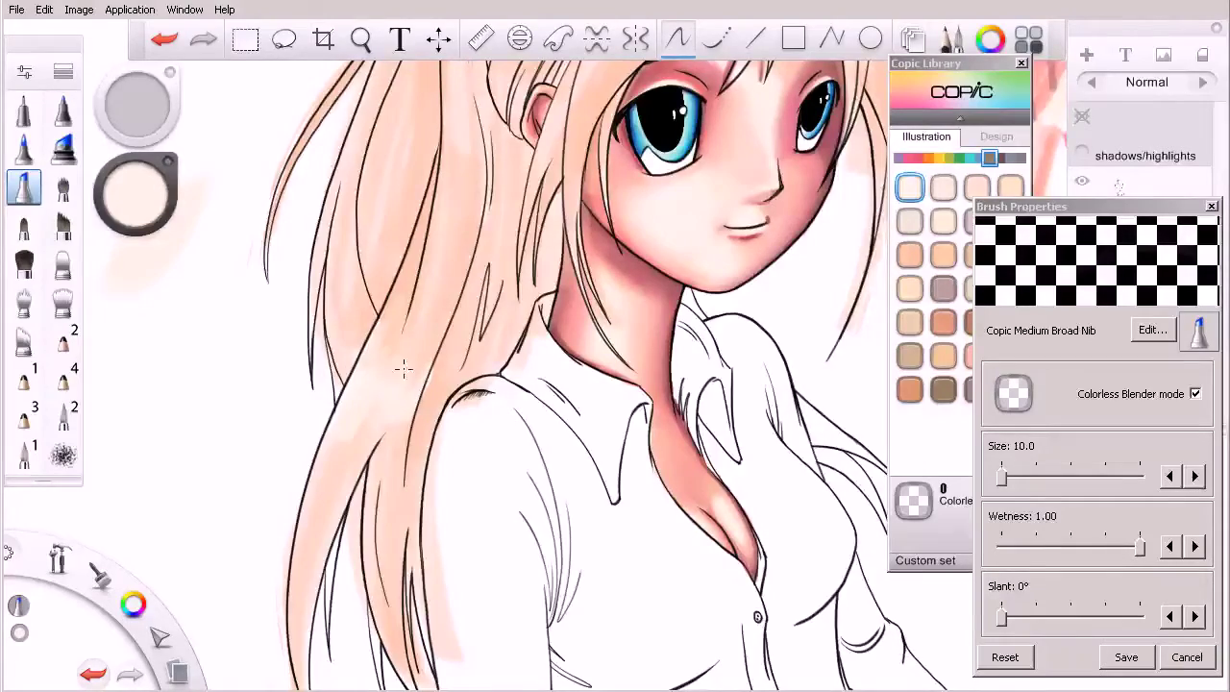
pyautogui.press('z')
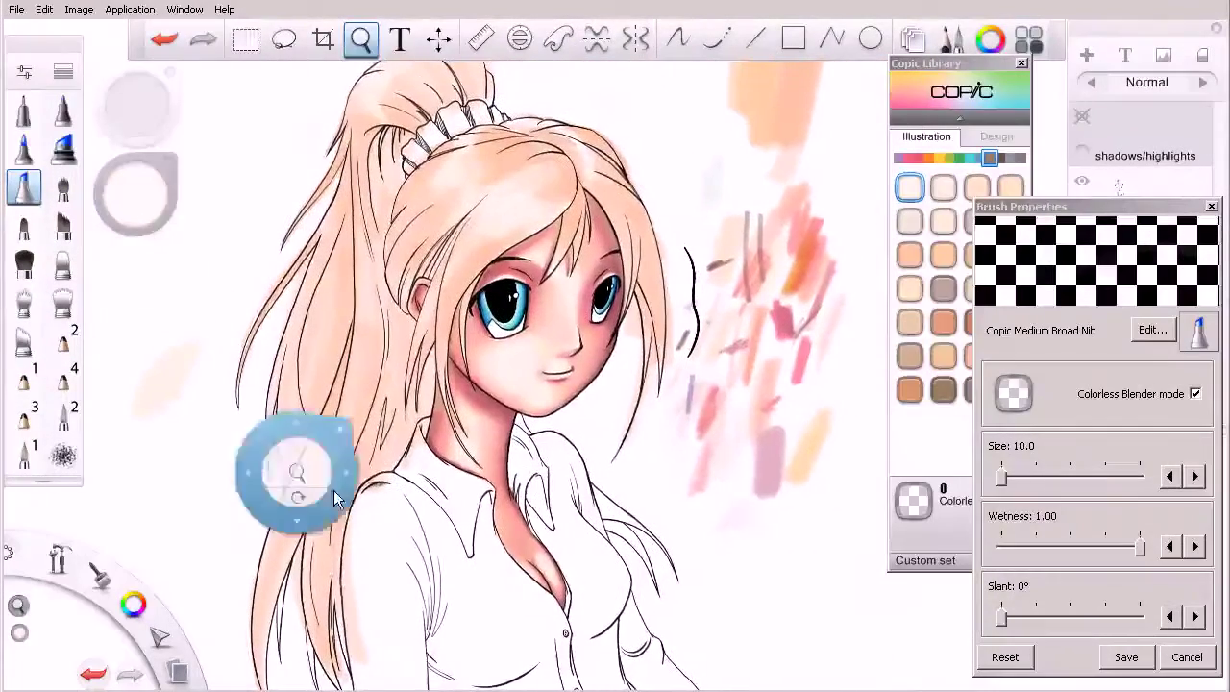